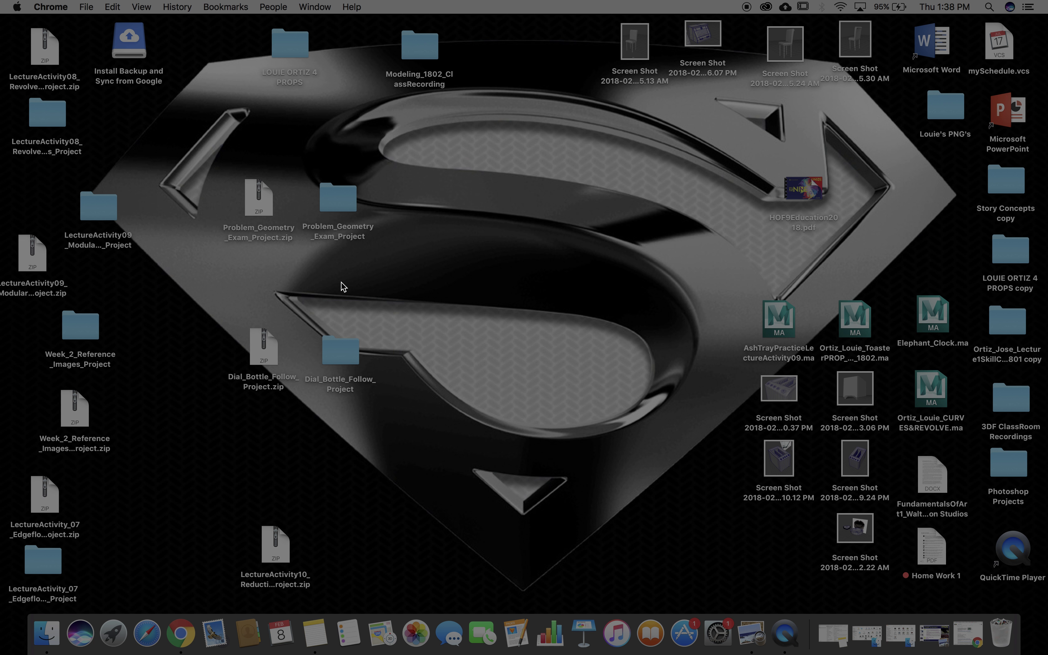
# - Extract the LectureActivity10 Reductions project archive on the desktop and place the extracted folder beside the zip file
pyautogui.click(270, 551)
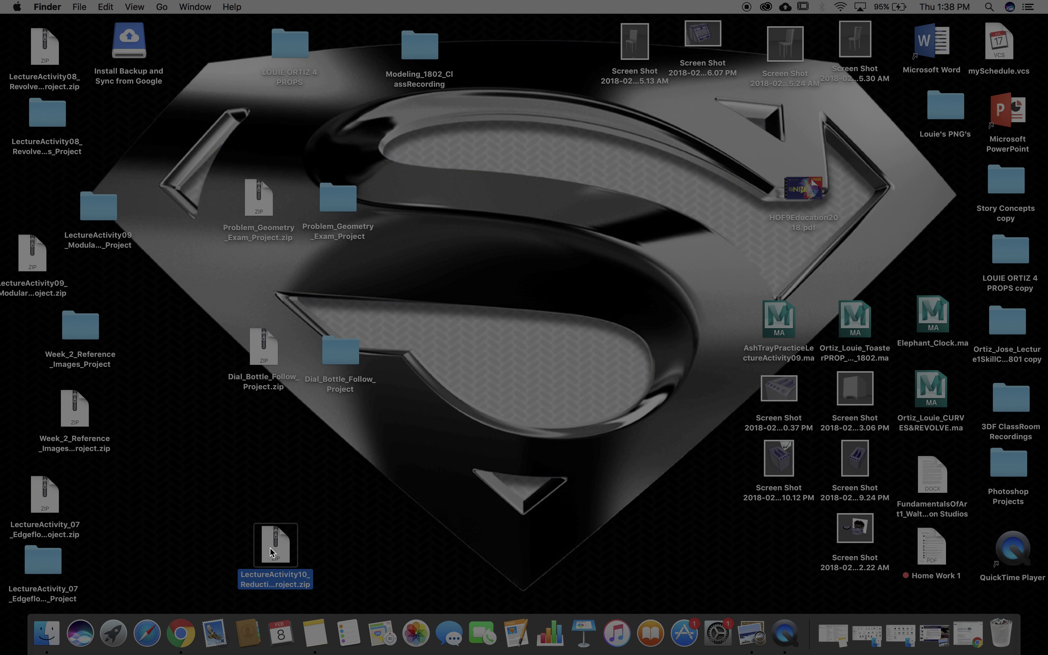
pyautogui.doubleClick(270, 550)
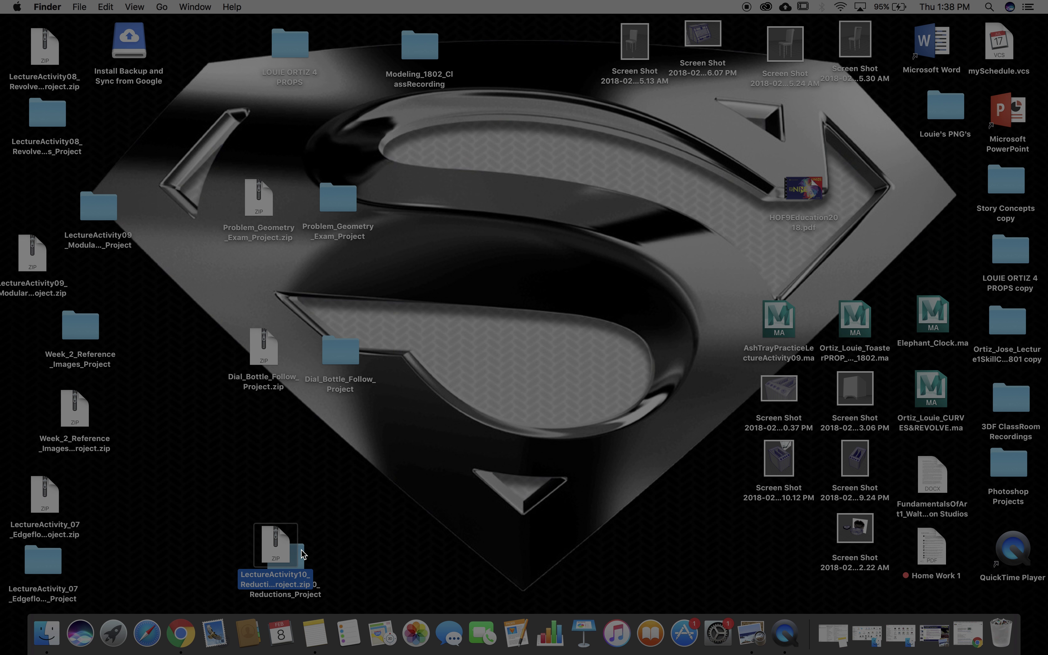
pyautogui.moveTo(272, 548); pyautogui.dragTo(223, 548)
pyautogui.moveTo(342, 551); pyautogui.dragTo(310, 551)
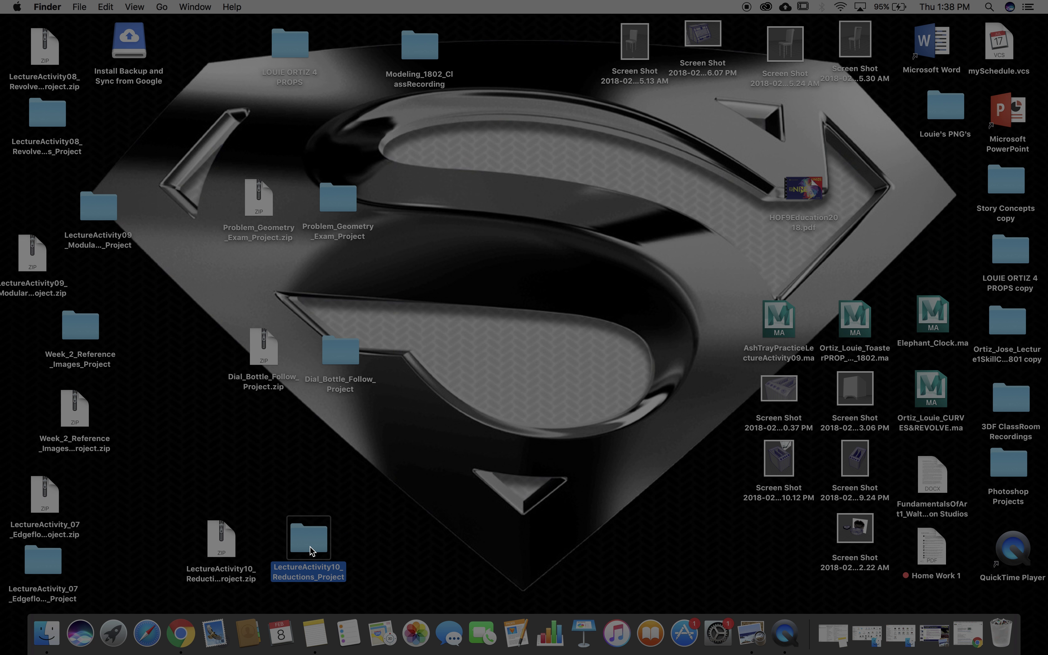
# - Open the scene LectureActivity10_BackPanel_Reduction.mb from the scenes folder of LectureActivity10_Reductions_Project in Maya
pyautogui.doubleClick(318, 551)
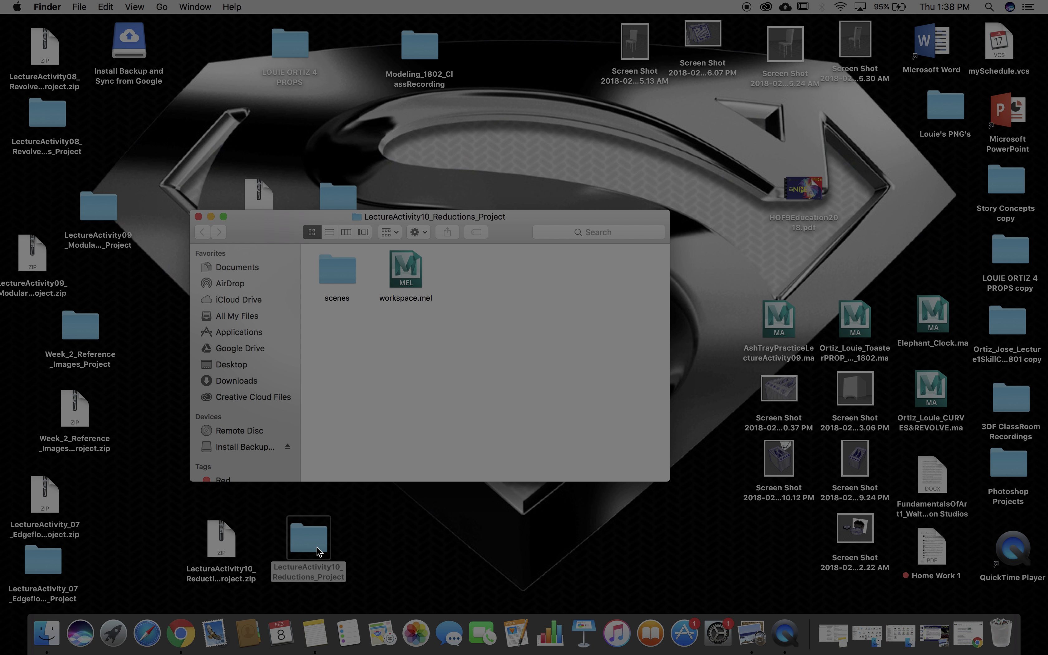
pyautogui.doubleClick(338, 270)
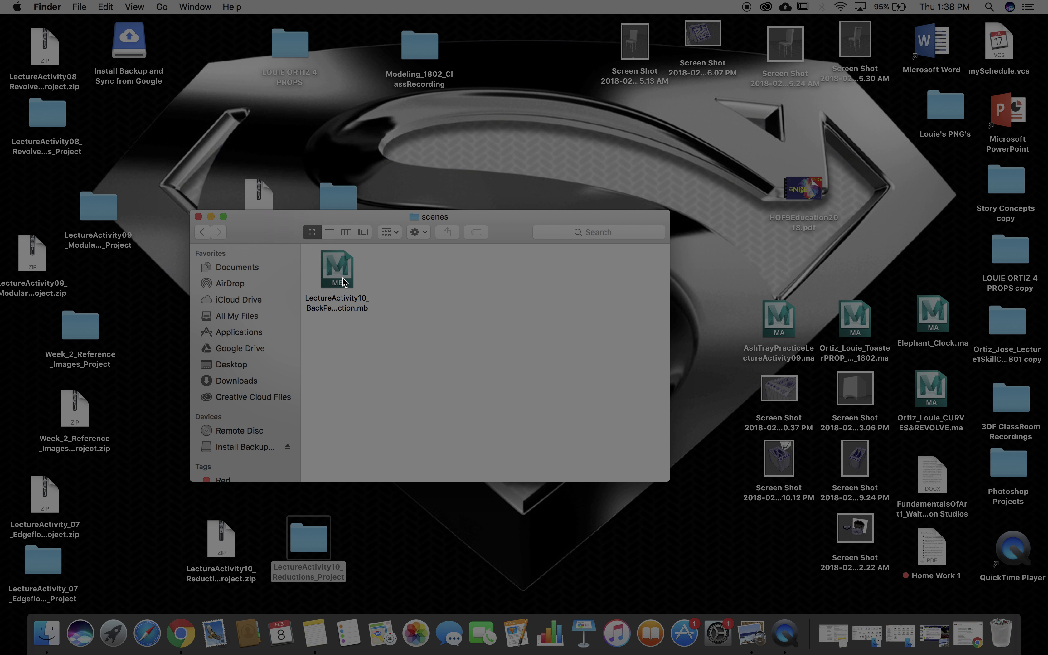
pyautogui.doubleClick(343, 281)
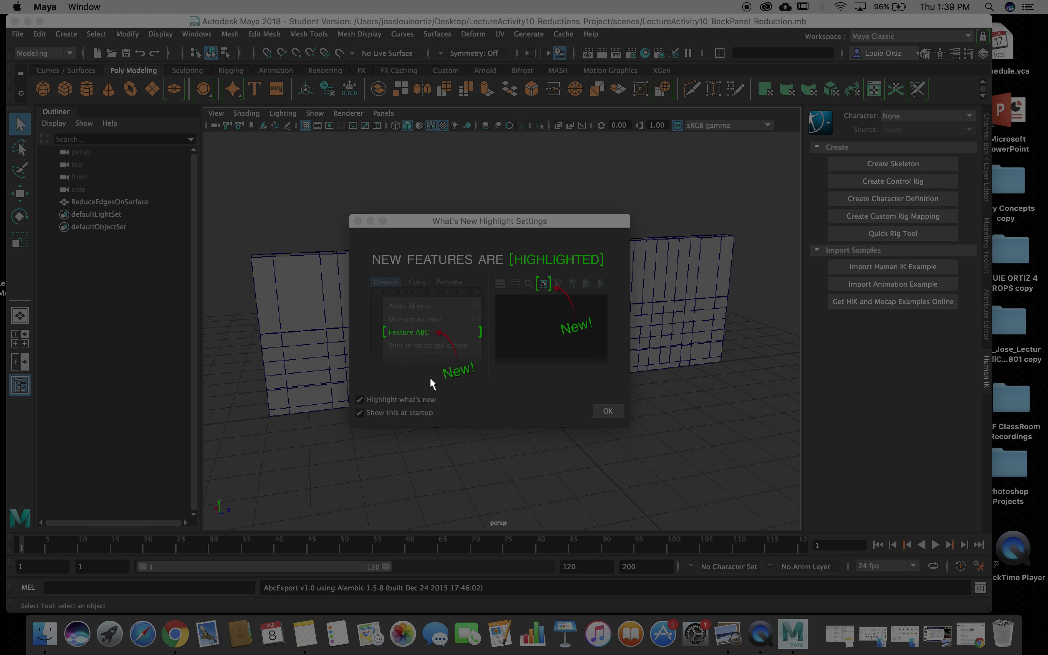
# - Dismiss the What's New Highlight Settings window and display the Modeling Toolkit
pyautogui.click(609, 411)
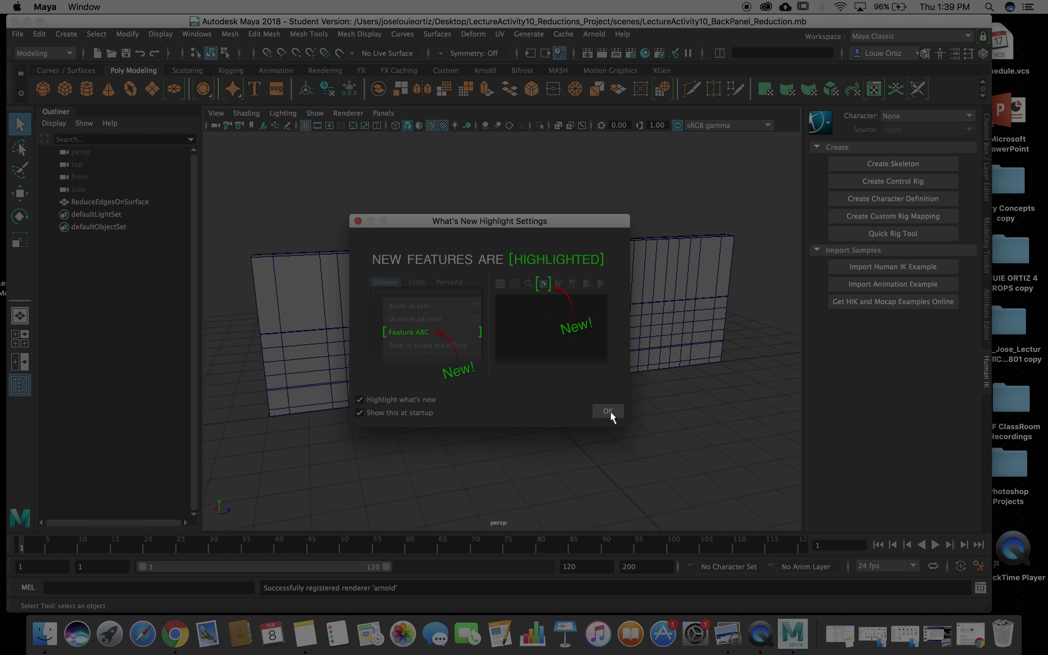
pyautogui.click(601, 409)
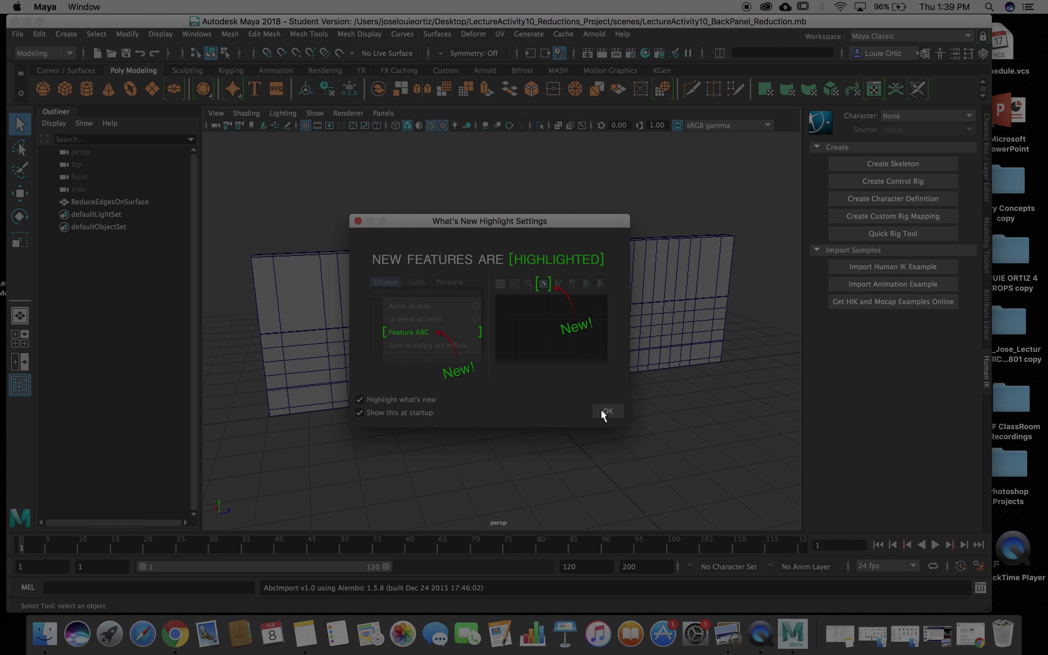
pyautogui.click(607, 412)
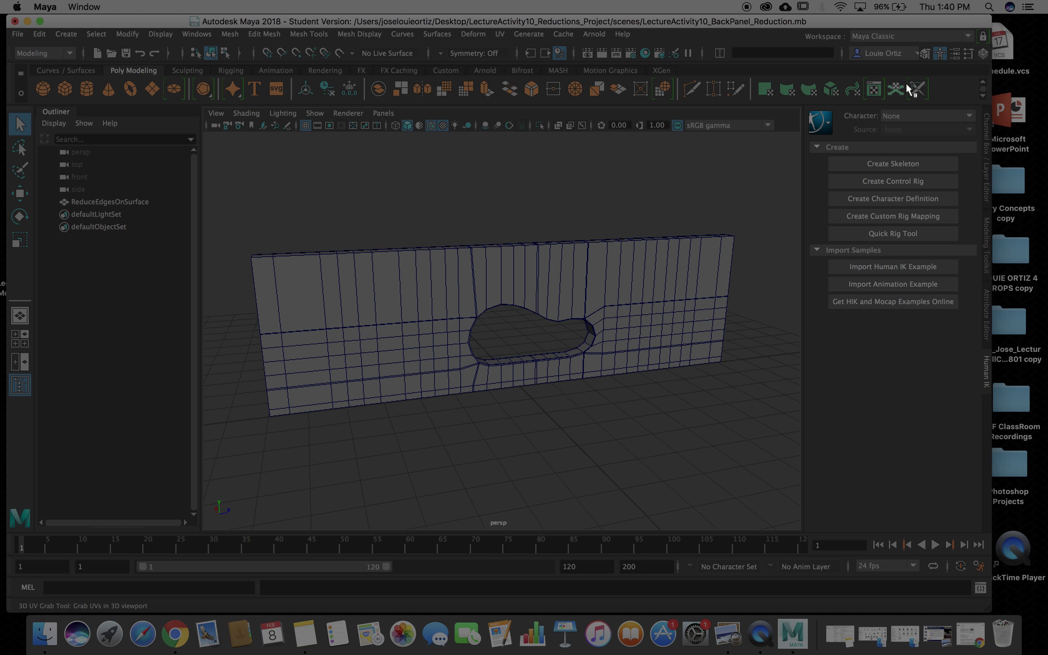
pyautogui.click(924, 54)
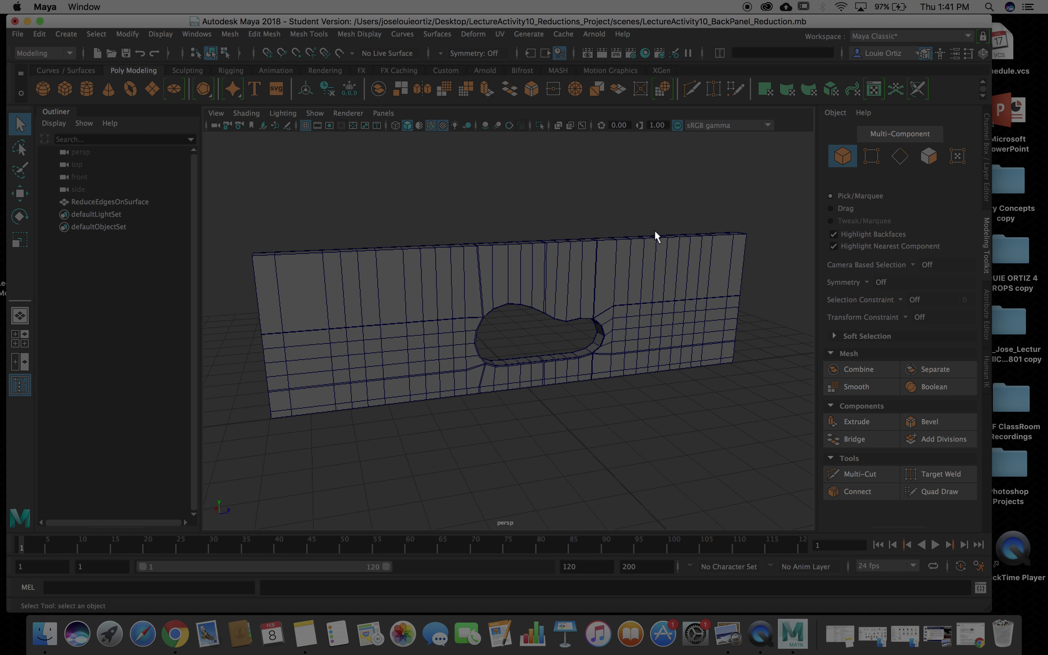
# - Select the back panel and examine its edge layout around the cutout, from the front and from above
pyautogui.scroll(-10, 654, 236)
pyautogui.scroll(12, 655, 233)
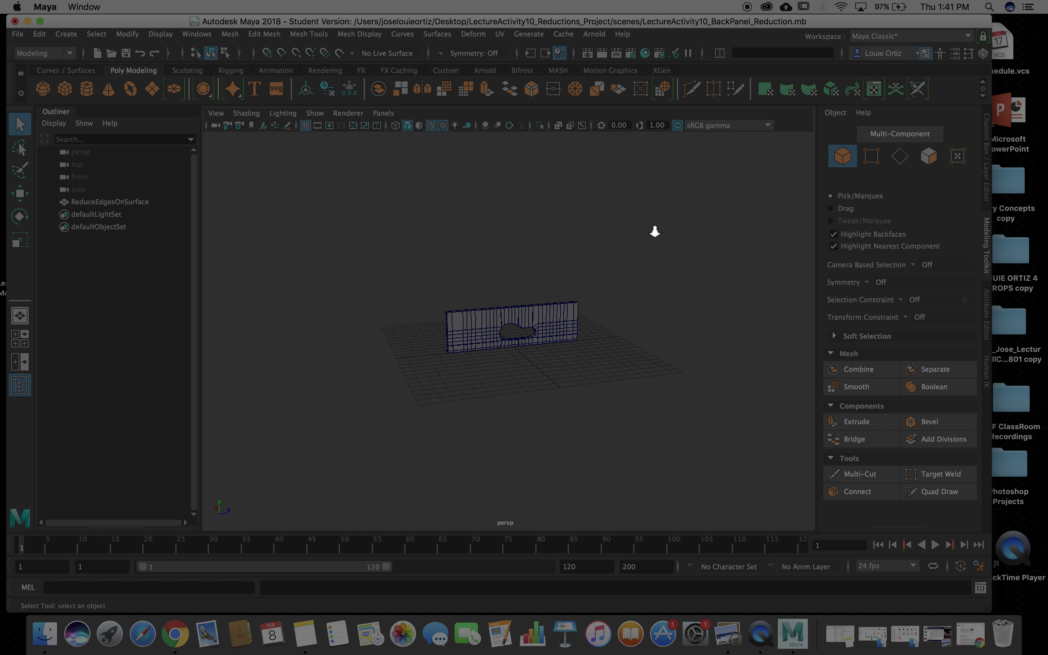
pyautogui.scroll(4, 655, 229)
pyautogui.scroll(-4, 655, 229)
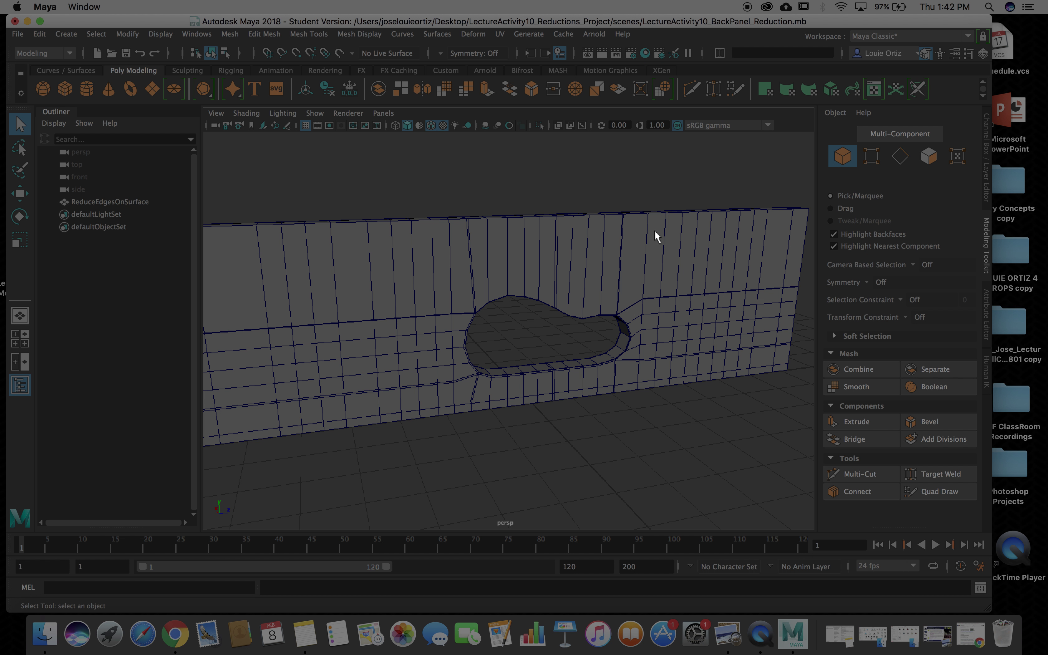
pyautogui.scroll(5, 656, 236)
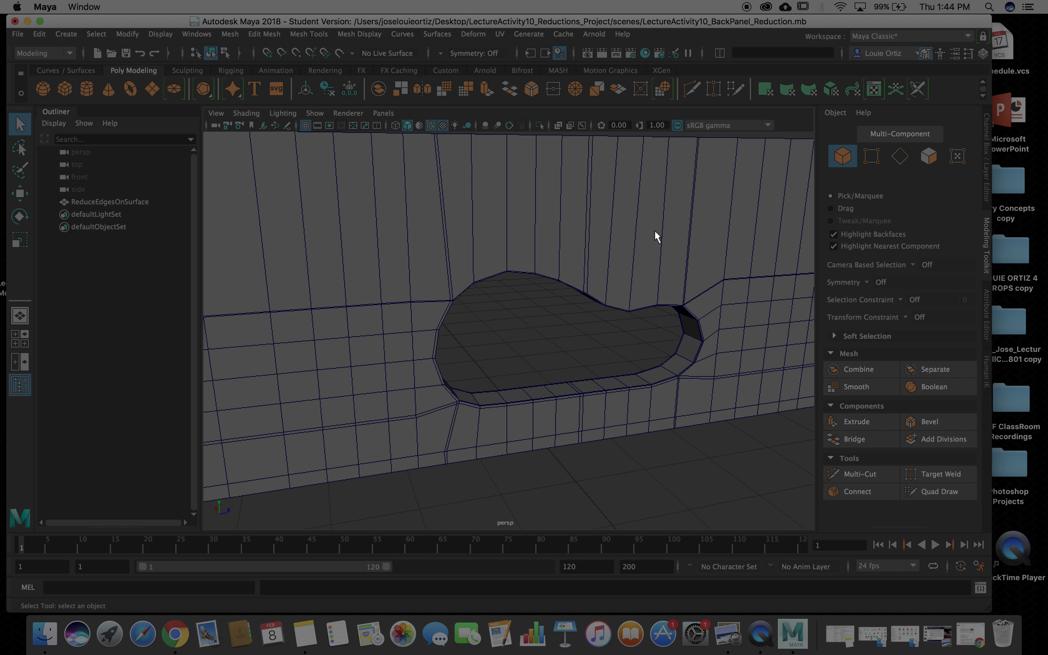
pyautogui.click(653, 232)
pyautogui.press('f')
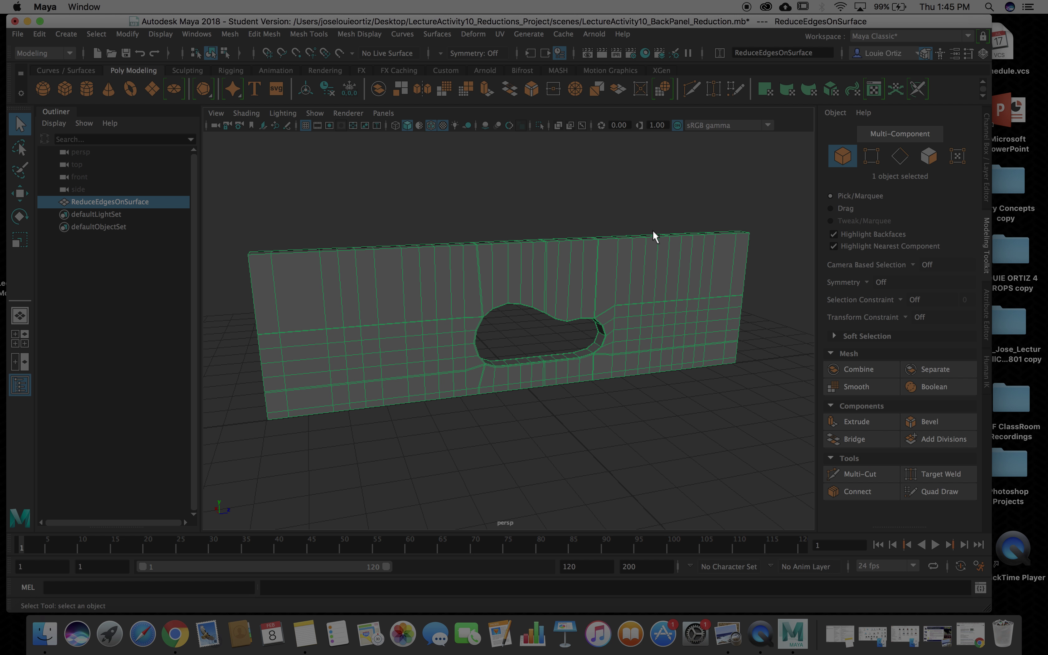
pyautogui.scroll(5, 653, 230)
pyautogui.keyDown('alt'); pyautogui.moveTo(652, 230); pyautogui.dragTo(625, 257); pyautogui.keyUp('alt')
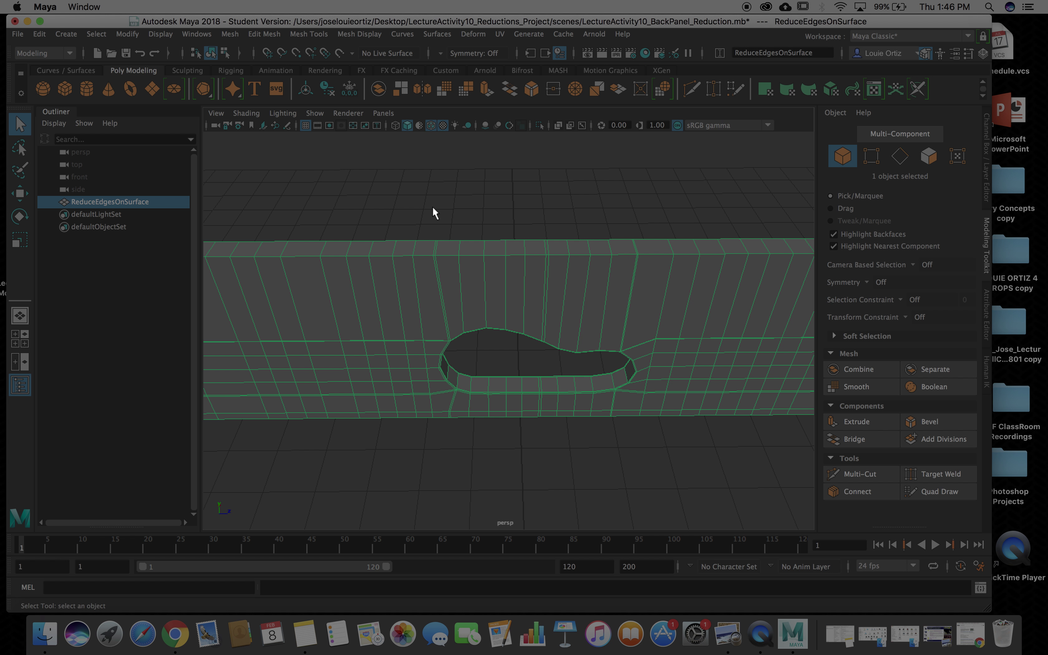
pyautogui.click(429, 183)
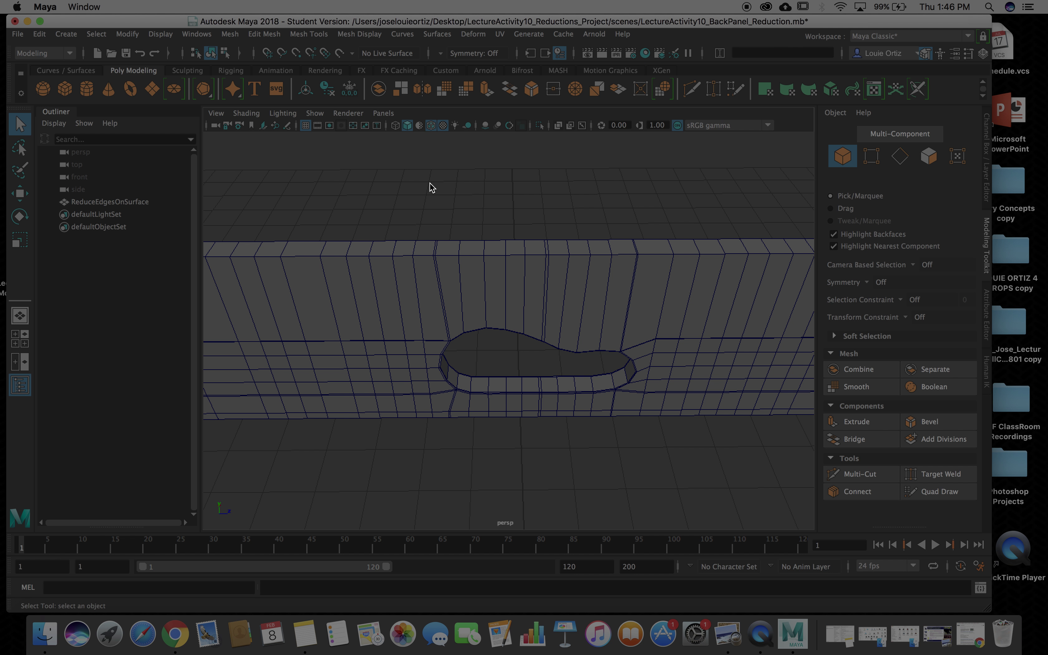
pyautogui.click(429, 290)
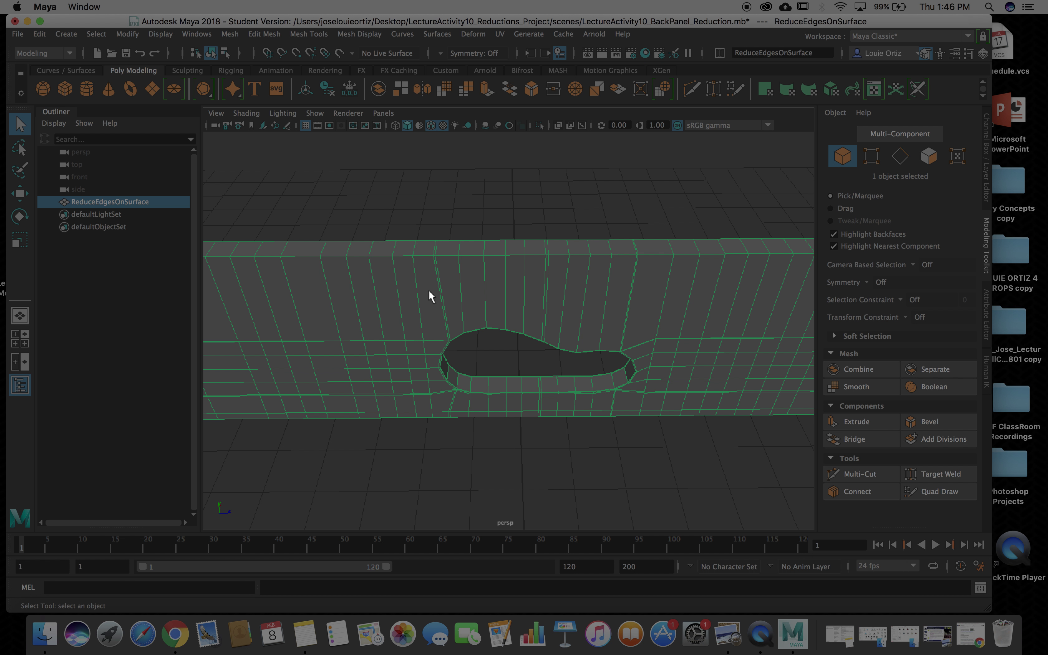
pyautogui.keyDown('alt'); pyautogui.moveTo(428, 290); pyautogui.dragTo(431, 258); pyautogui.keyUp('alt')
pyautogui.scroll(-5, 431, 247)
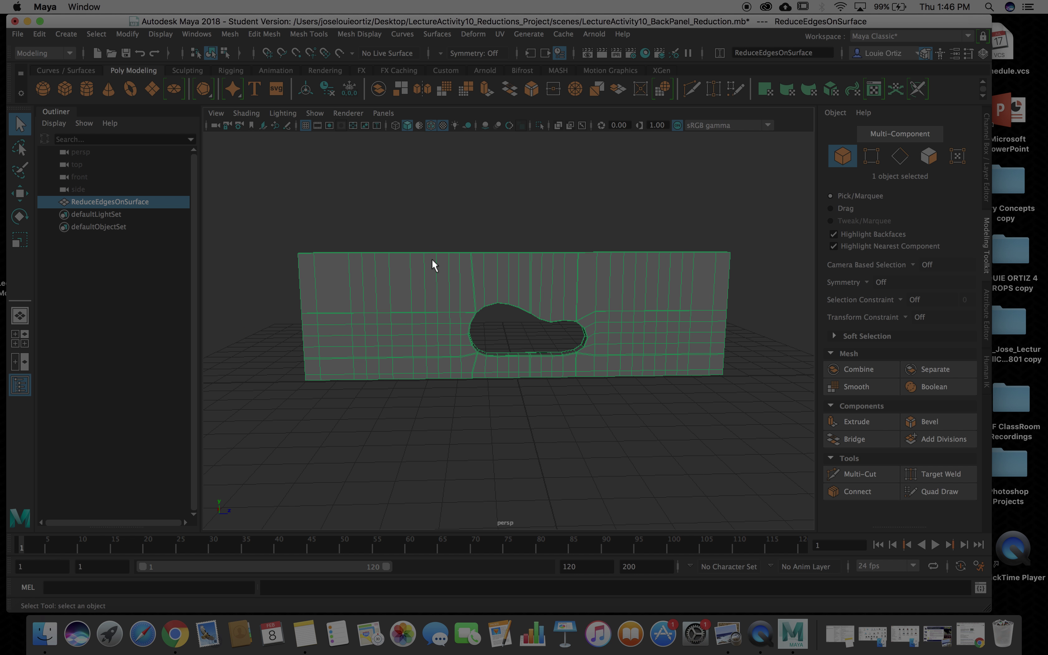
pyautogui.scroll(3, 431, 259)
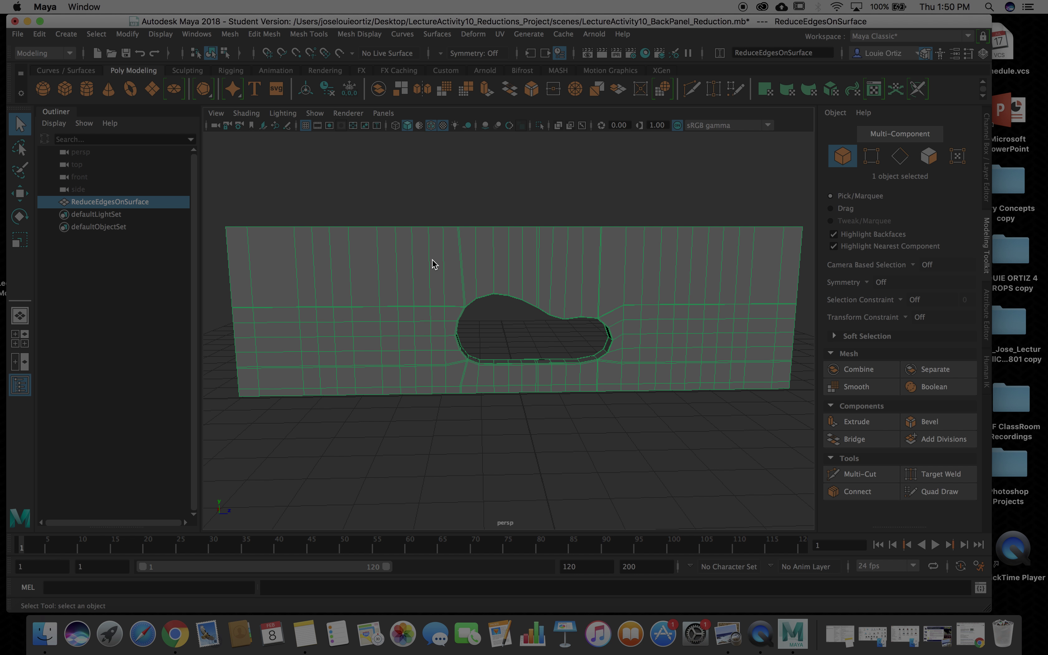
# - Switch to Chrome and look up the Additions and Reductions in Topology reference image in Lesson 3 - 5: Lecture Activities 7 - 10
pyautogui.click(969, 635)
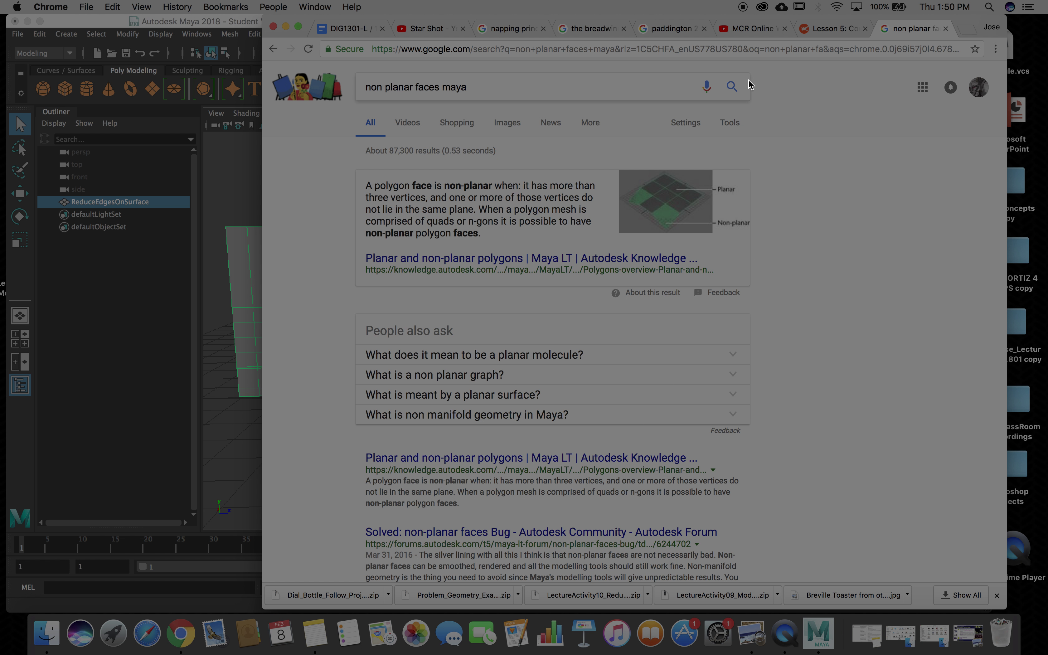
pyautogui.click(818, 29)
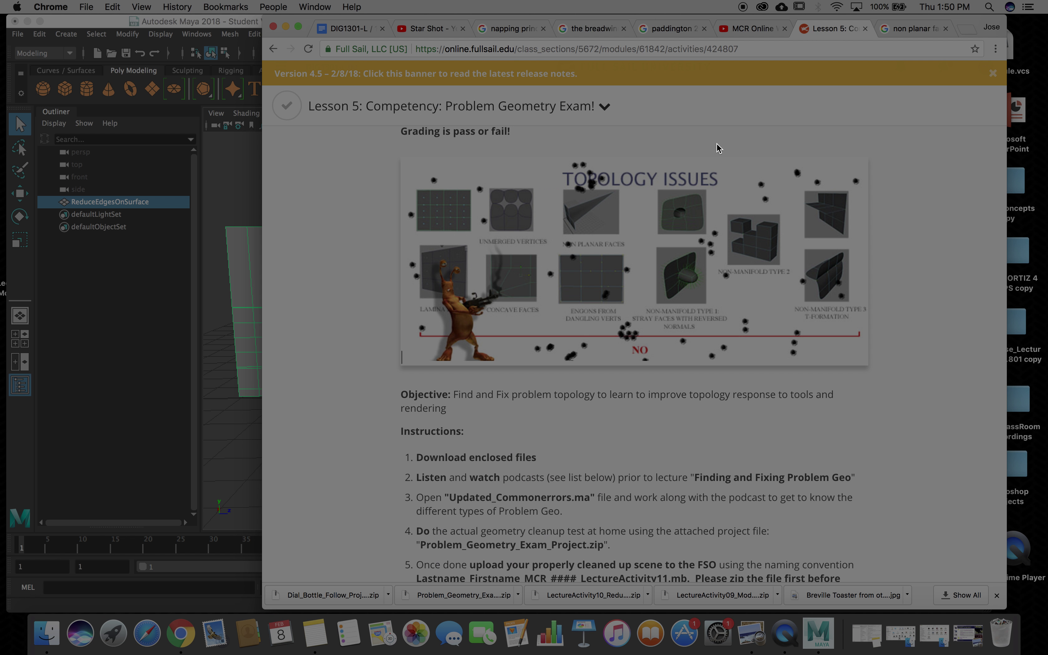
pyautogui.scroll(10, 707, 154)
pyautogui.scroll(-1, 708, 155)
pyautogui.click(309, 154)
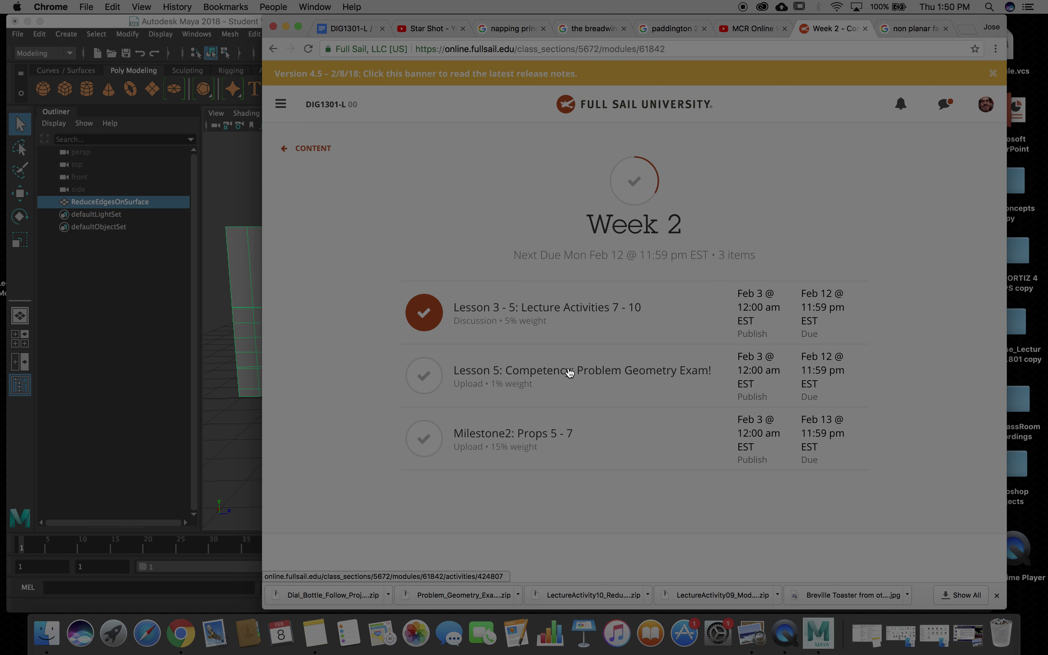
pyautogui.click(550, 314)
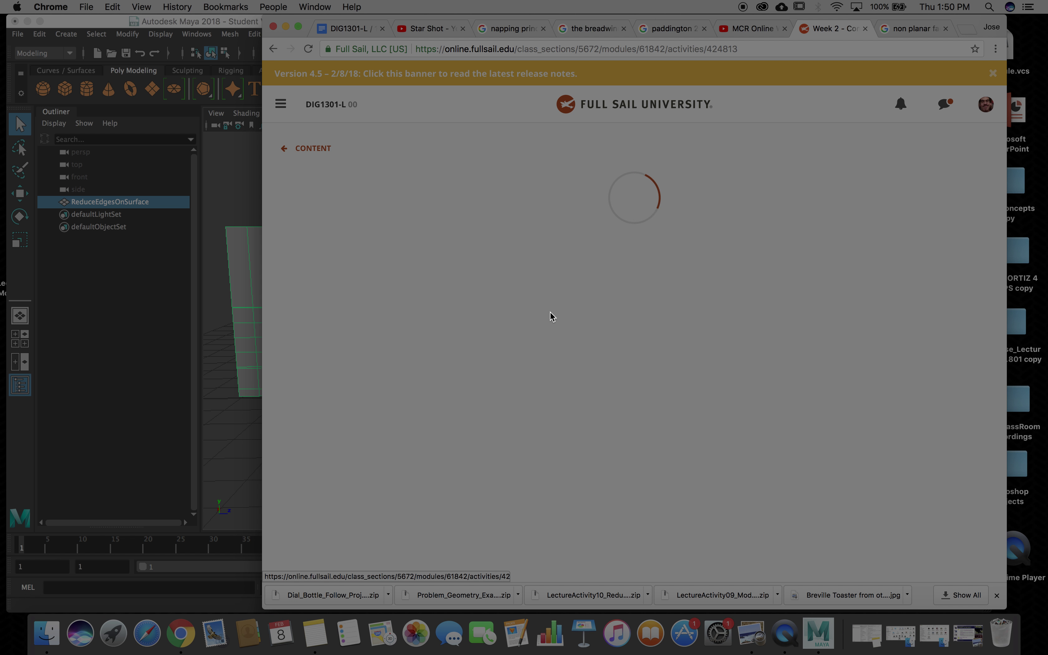
pyautogui.scroll(-15, 550, 314)
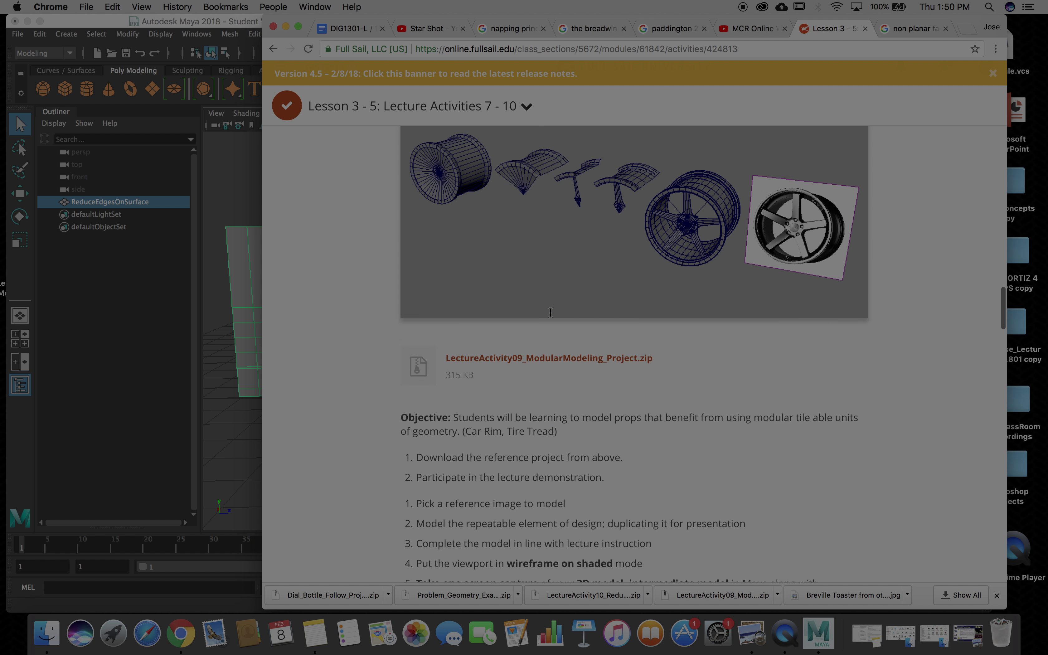
pyautogui.scroll(-10, 550, 312)
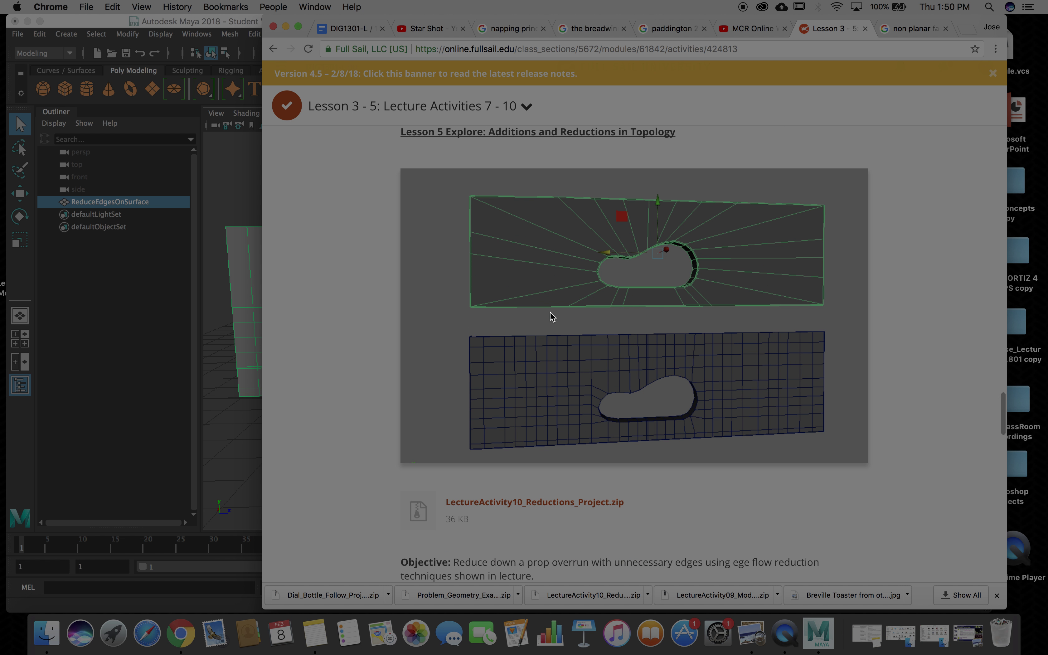
pyautogui.scroll(1, 550, 312)
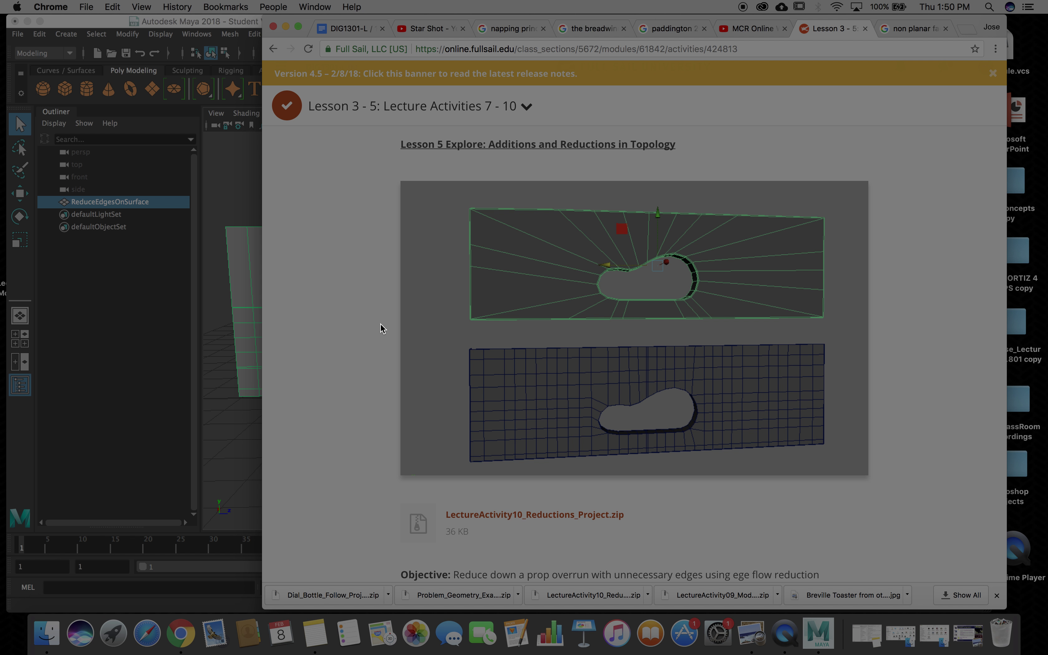
# - Return to Maya and examine the edge flow around the panel's cutout and toward its near end
pyautogui.click(241, 435)
pyautogui.scroll(5, 323, 415)
pyautogui.scroll(1, 324, 415)
pyautogui.click(333, 404)
pyautogui.scroll(2, 333, 403)
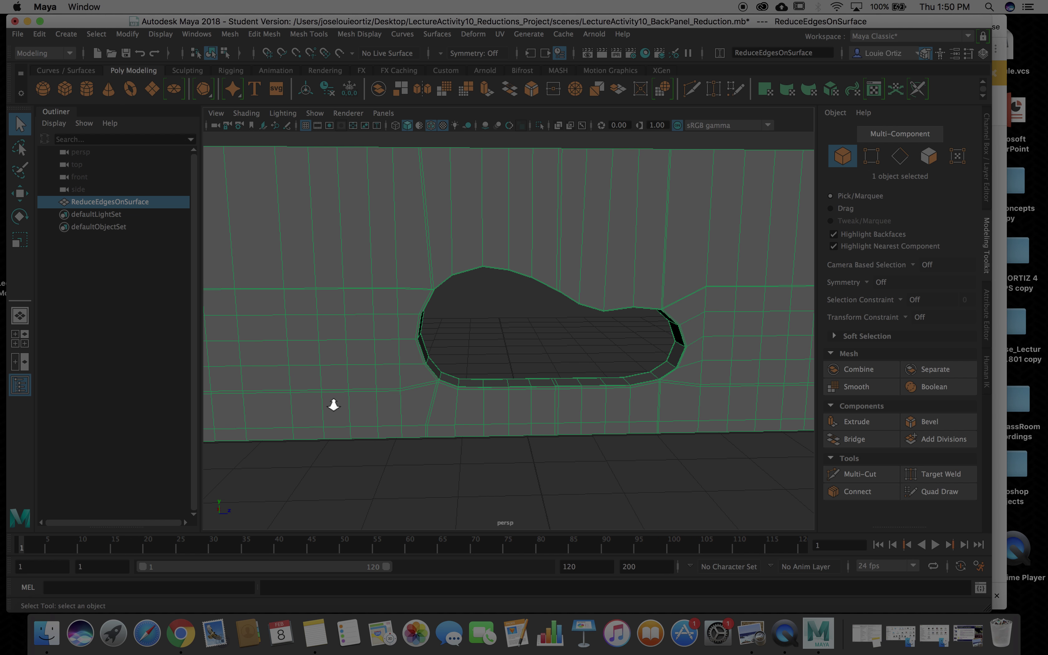
pyautogui.scroll(4, 333, 403)
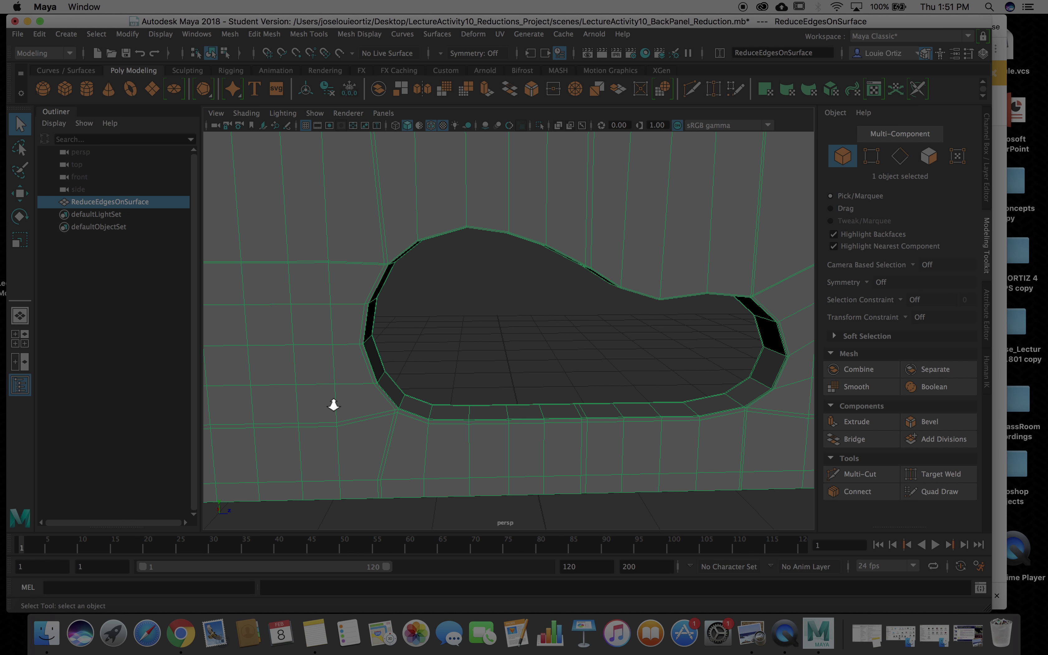
pyautogui.press('f')
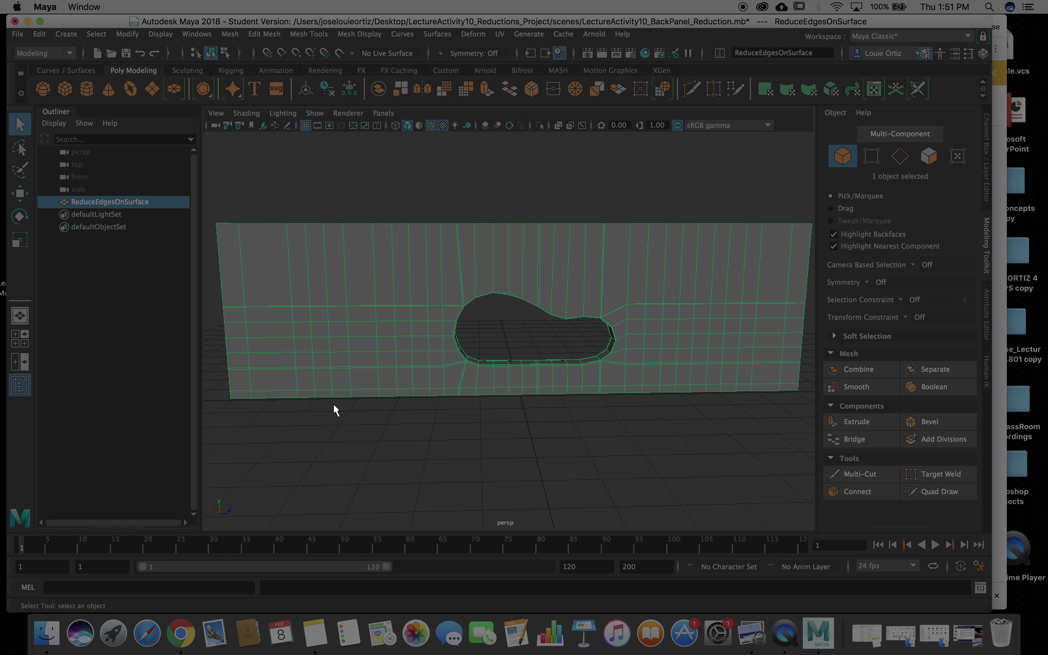
pyautogui.keyDown('alt'); pyautogui.moveTo(331, 405); pyautogui.dragTo(415, 404); pyautogui.keyUp('alt')
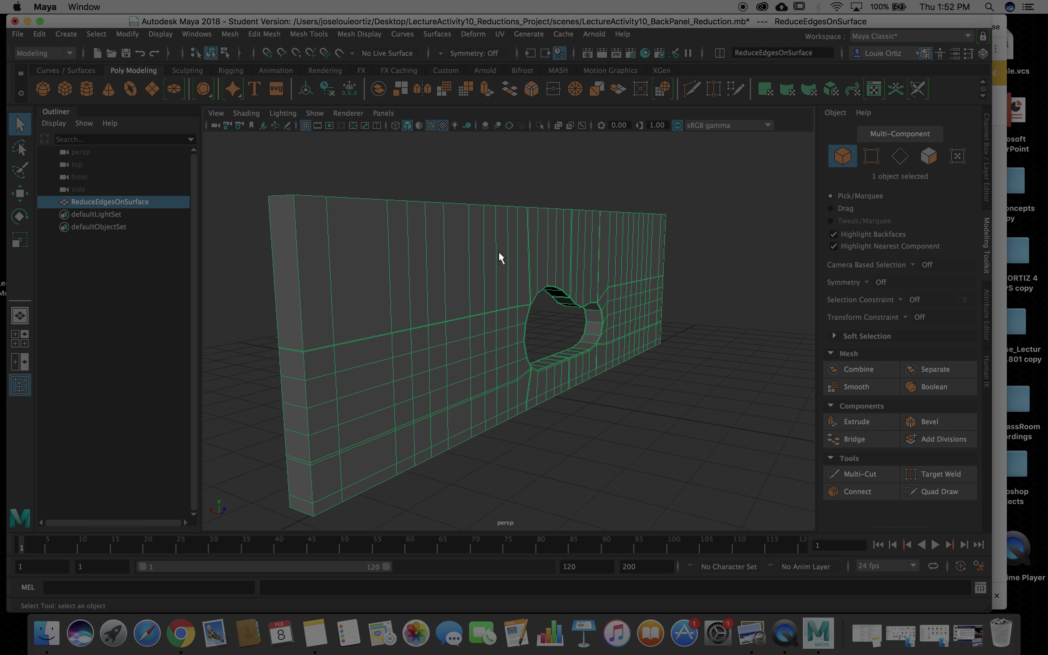
# - In edge mode, select the vertical edge loops on the panel between its left end and the cutout
pyautogui.click(927, 156)
pyautogui.click(900, 156)
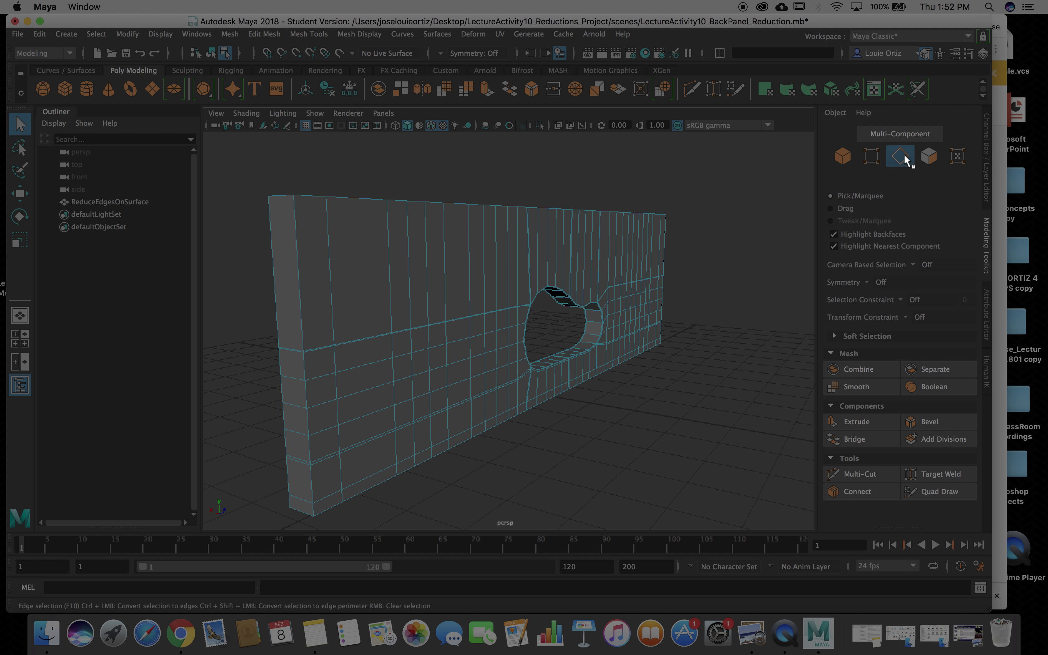
pyautogui.doubleClick(333, 296)
pyautogui.keyDown('shift'); pyautogui.doubleClick(392, 286); pyautogui.keyUp('shift')
pyautogui.keyDown('shift'); pyautogui.doubleClick(407, 283); pyautogui.keyUp('shift')
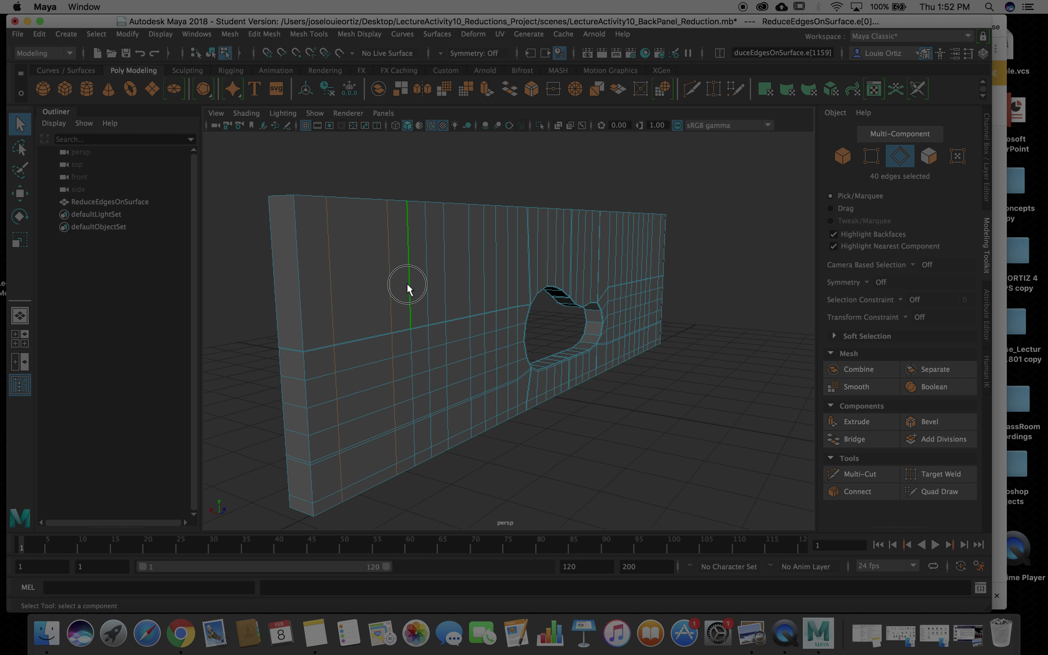
pyautogui.keyDown('shift'); pyautogui.doubleClick(425, 280); pyautogui.keyUp('shift')
pyautogui.keyDown('shift'); pyautogui.doubleClick(445, 281); pyautogui.keyUp('shift')
pyautogui.keyDown('shift'); pyautogui.doubleClick(469, 274); pyautogui.keyUp('shift')
pyautogui.keyDown('shift'); pyautogui.doubleClick(485, 272); pyautogui.keyUp('shift')
pyautogui.keyDown('shift'); pyautogui.doubleClick(499, 270); pyautogui.keyUp('shift')
pyautogui.keyDown('shift'); pyautogui.doubleClick(509, 269); pyautogui.keyUp('shift')
pyautogui.keyDown('alt'); pyautogui.moveTo(519, 269); pyautogui.dragTo(461, 274); pyautogui.keyUp('alt')
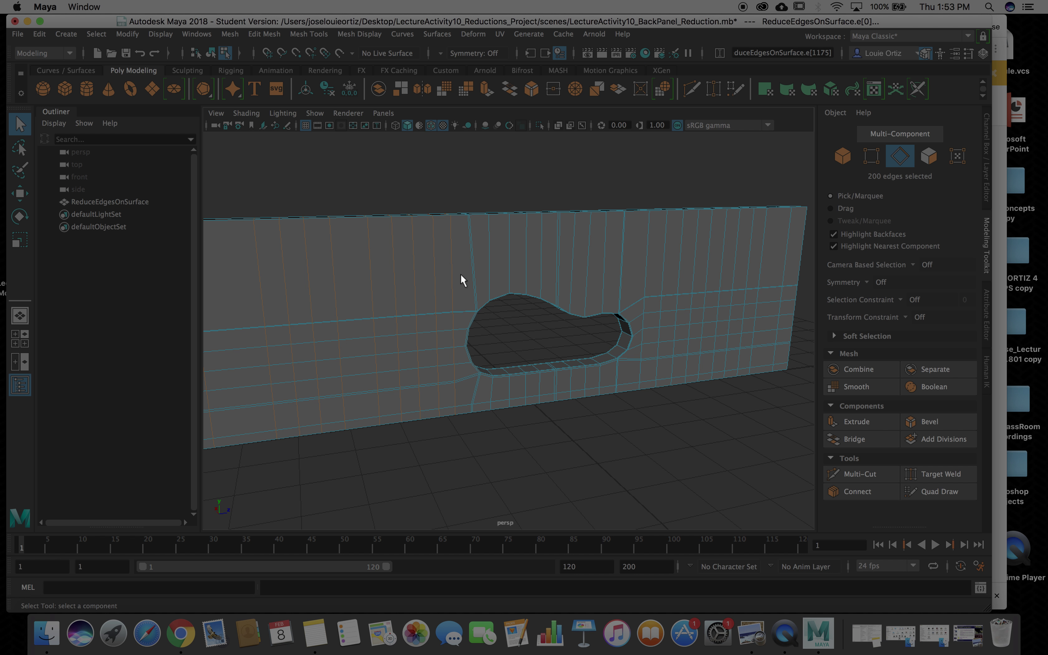
# - Add the vertical edge loops between the cutout and the panel's right end to the selection, keeping the left-side loops selected
pyautogui.keyDown('shift'); pyautogui.doubleClick(643, 251); pyautogui.keyUp('shift')
pyautogui.keyDown('shift'); pyautogui.doubleClick(664, 251); pyautogui.keyUp('shift')
pyautogui.click(709, 252)
pyautogui.click(458, 194)
pyautogui.click(458, 195)
pyautogui.hotkey('ctrl', 'z')
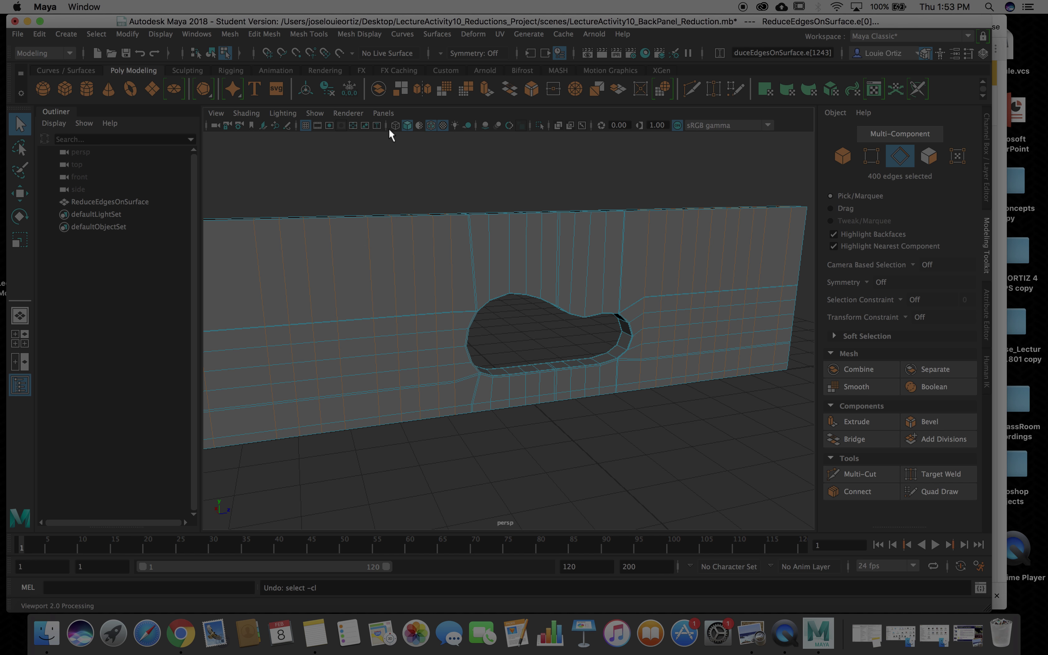
# - Delete the selected vertical edge loops on both sides of the cutout with Delete Edge
pyautogui.click(402, 154)
pyautogui.rightClick(403, 155)
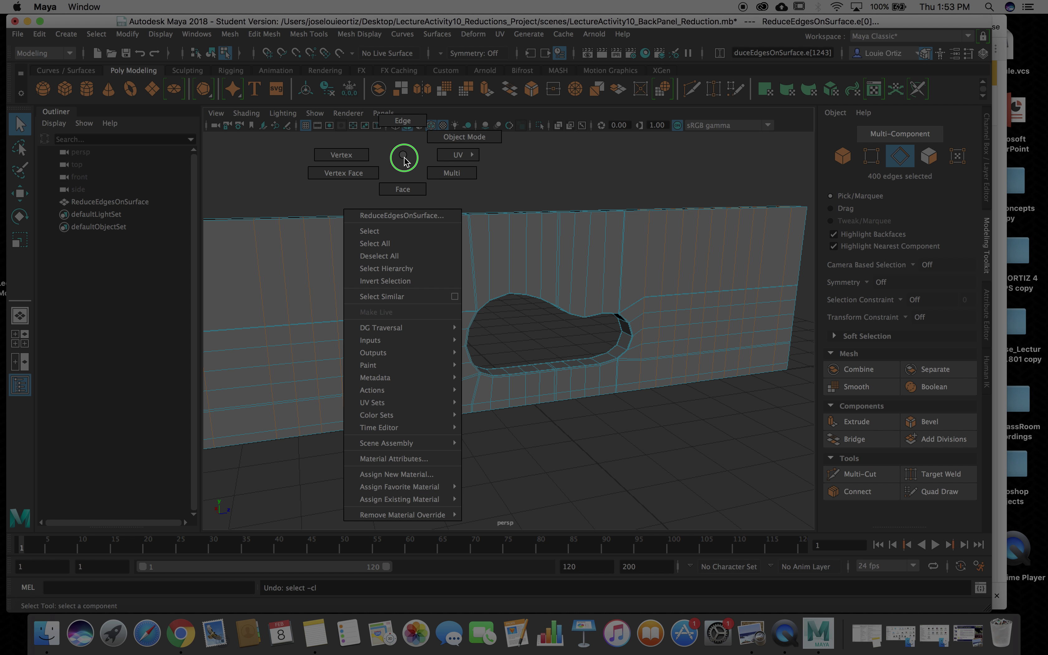
pyautogui.moveTo(404, 161); pyautogui.dragTo(366, 161, button='right')
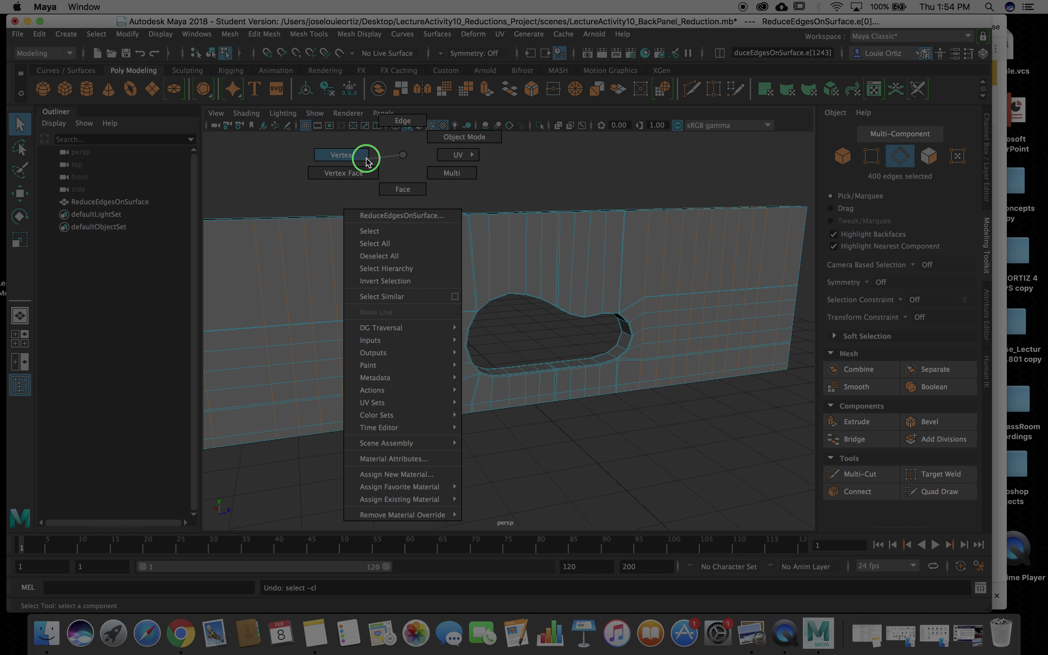
pyautogui.moveTo(365, 162); pyautogui.dragTo(402, 163, button='right')
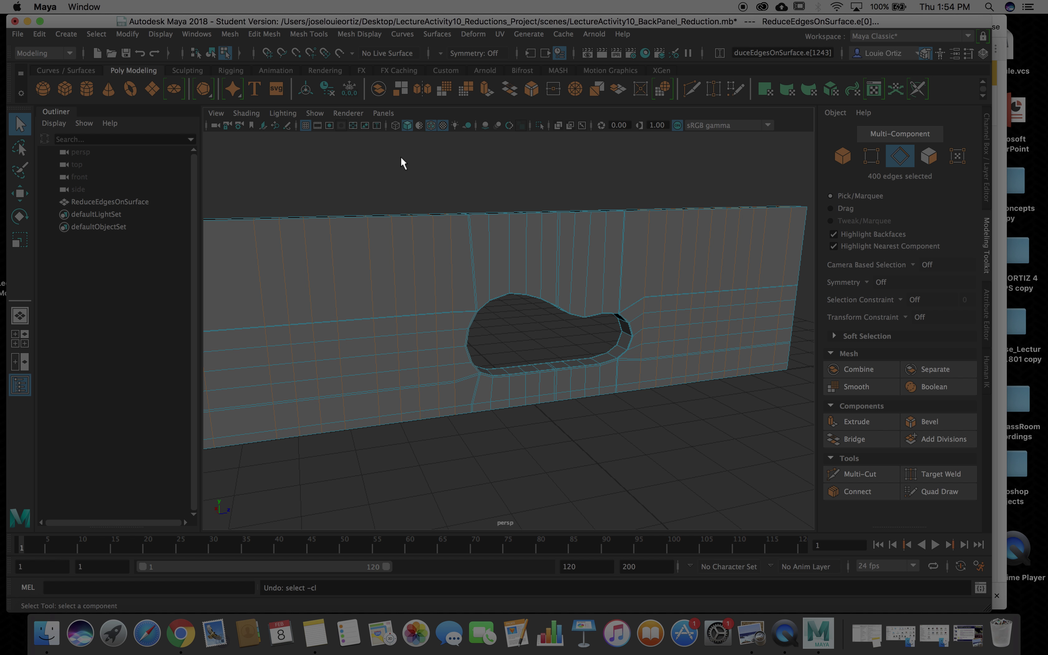
pyautogui.moveTo(401, 158); pyautogui.dragTo(401, 158, button='right')
pyautogui.rightClick(401, 158)
pyautogui.moveTo(401, 160); pyautogui.dragTo(366, 171, button='right')
pyautogui.click(414, 169)
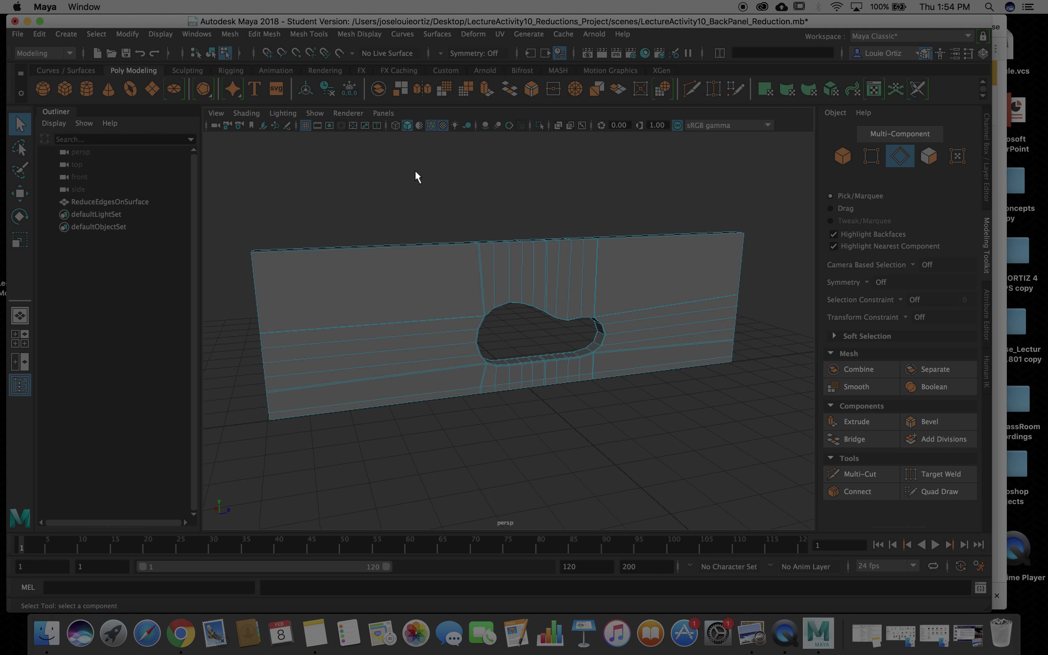
# - Delete the redundant doubled vertical edge loops at the left and right ends of the cutout
pyautogui.scroll(3, 415, 170)
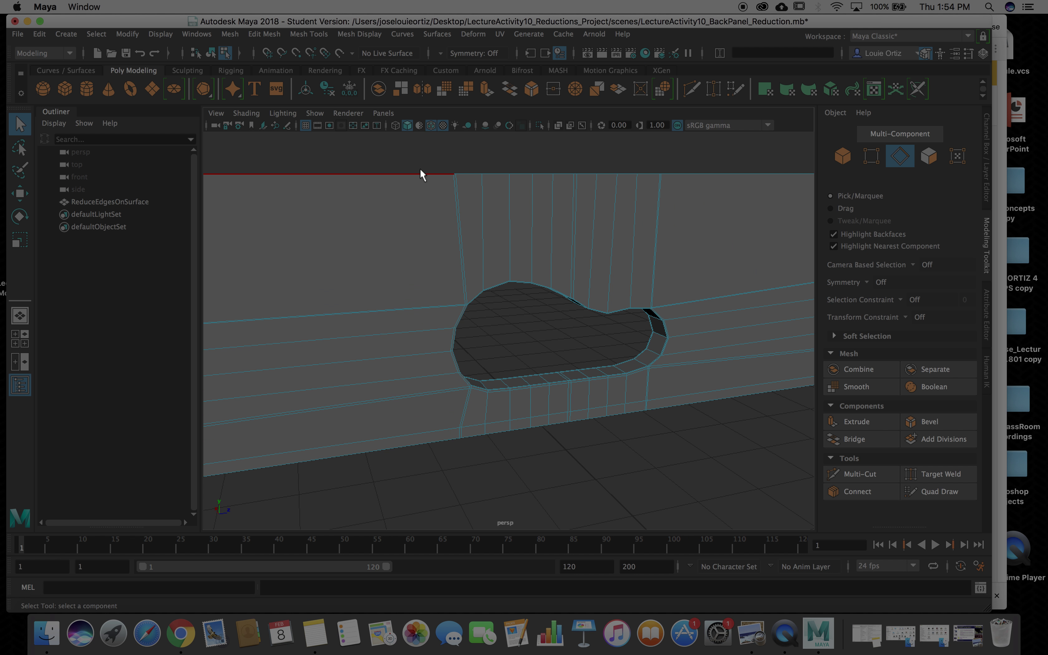
pyautogui.doubleClick(455, 208)
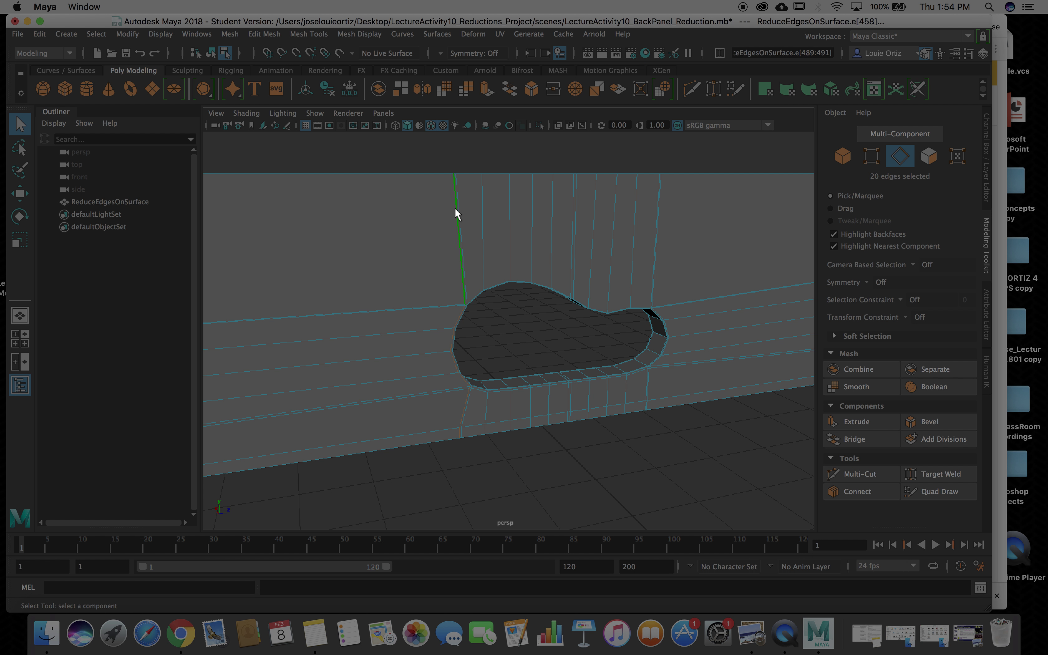
pyautogui.keyDown('shift'); pyautogui.rightClick(455, 212); pyautogui.keyUp('shift')
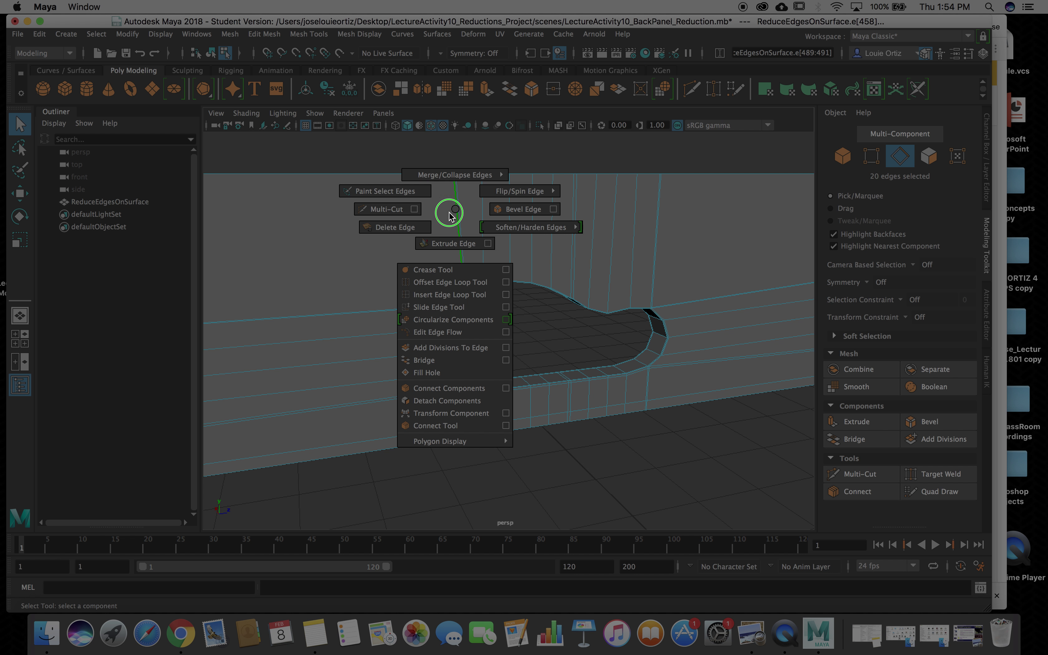
pyautogui.click(424, 228)
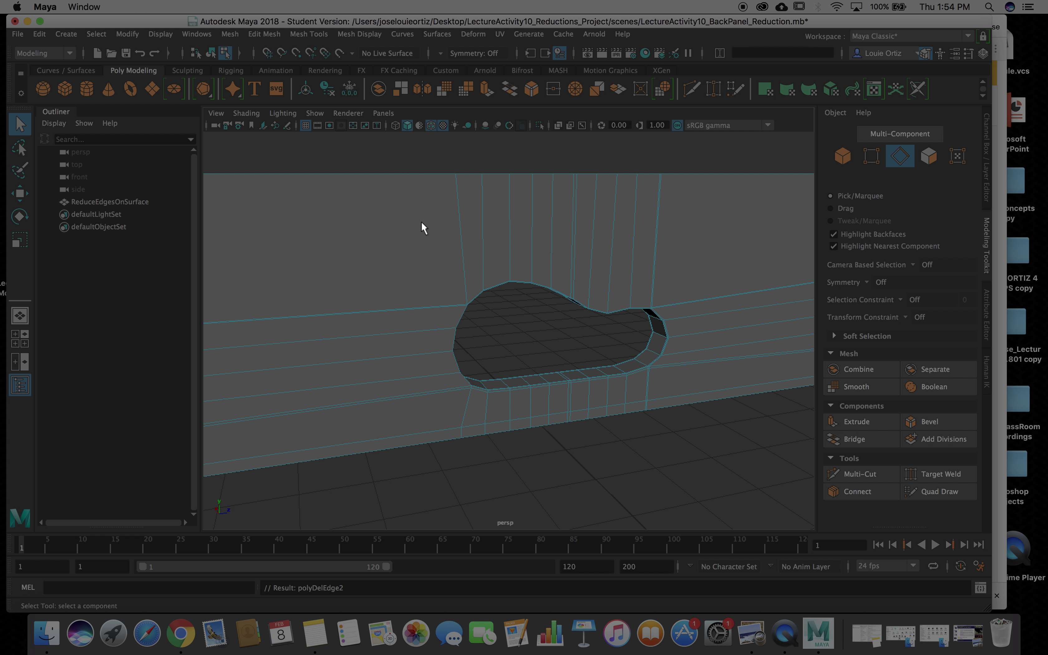
pyautogui.keyDown('alt'); pyautogui.moveTo(641, 242); pyautogui.dragTo(561, 252); pyautogui.keyUp('alt')
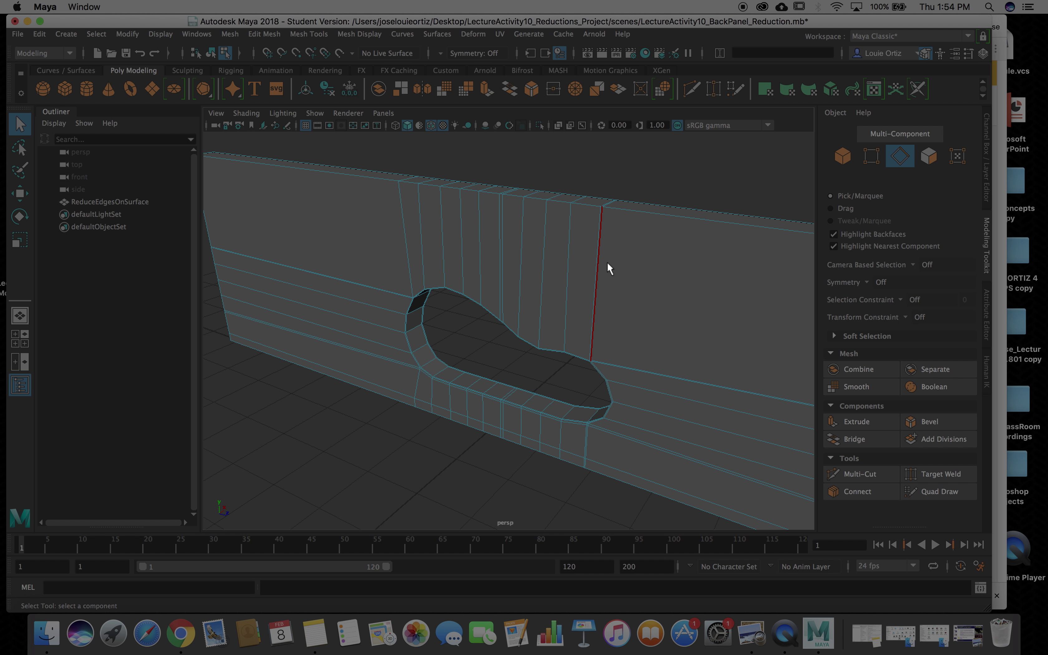
pyautogui.scroll(3, 606, 262)
pyautogui.doubleClick(685, 265)
pyautogui.keyDown('shift'); pyautogui.moveTo(685, 265); pyautogui.dragTo(642, 280, button='right'); pyautogui.keyUp('shift')
# - Delete the redundant horizontal edge loops running past the cutout's upper right end and just below its bottom
pyautogui.keyDown('alt'); pyautogui.moveTo(641, 281); pyautogui.dragTo(656, 256); pyautogui.keyUp('alt')
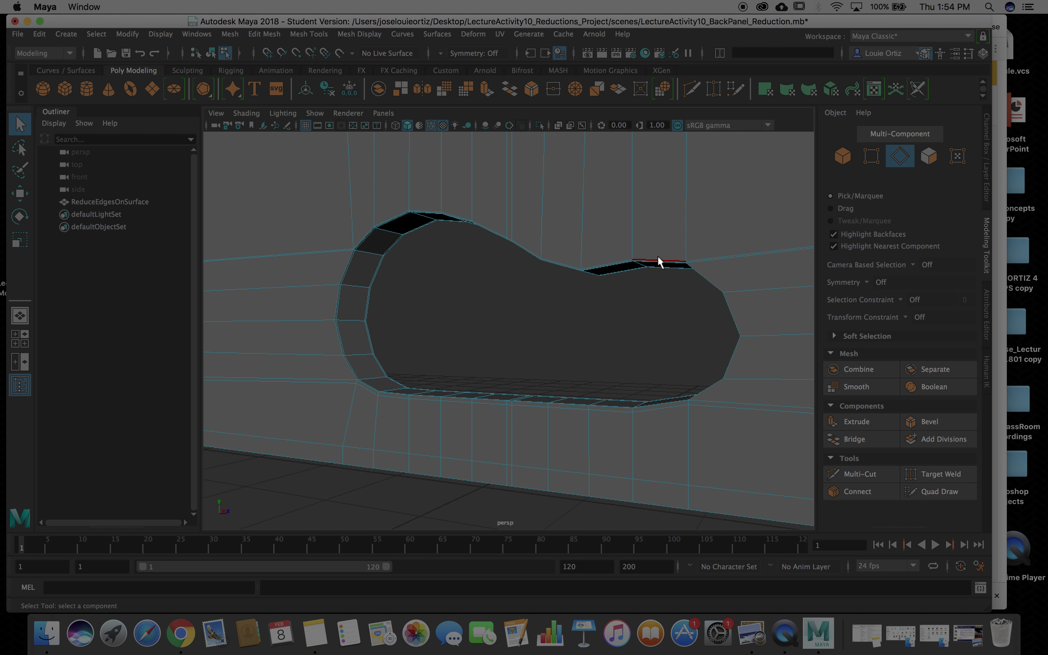
pyautogui.doubleClick(697, 261)
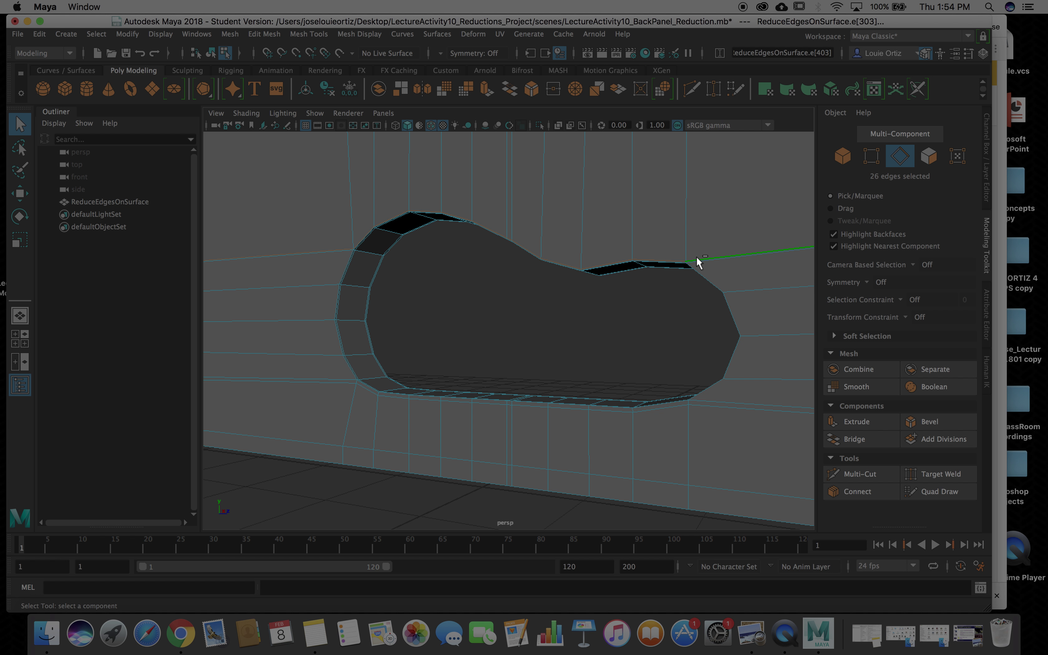
pyautogui.keyDown('shift'); pyautogui.moveTo(696, 258); pyautogui.dragTo(661, 272, button='right'); pyautogui.keyUp('shift')
pyautogui.doubleClick(671, 409)
pyautogui.keyDown('shift'); pyautogui.moveTo(670, 405); pyautogui.dragTo(632, 427, button='right'); pyautogui.keyUp('shift')
# - Delete the horizontal edge loop running along the panel just above its lower border
pyautogui.press('f')
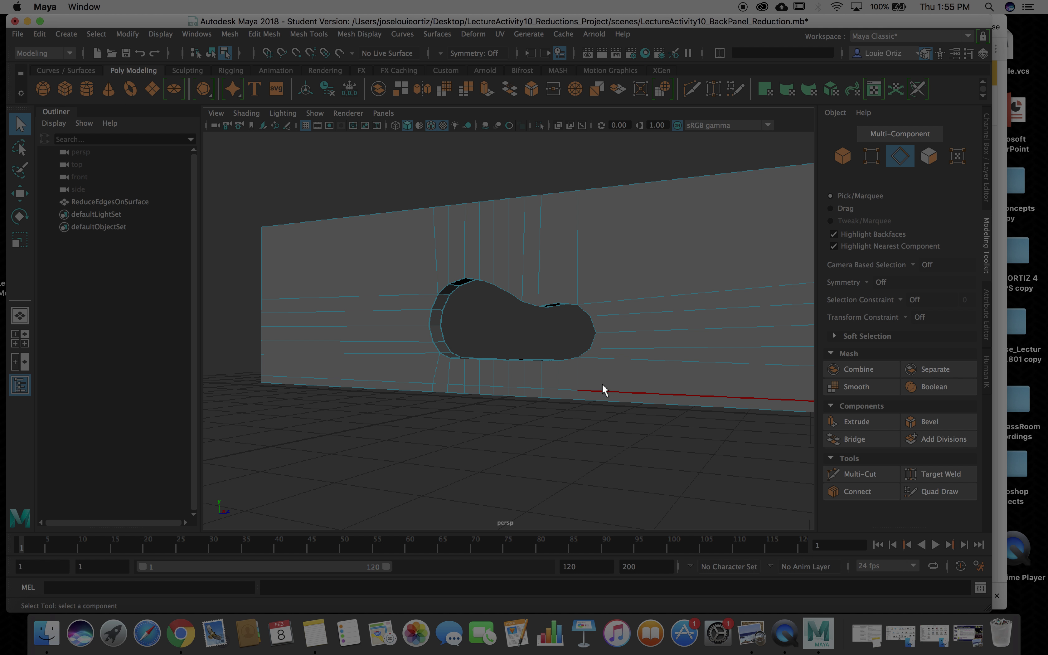
pyautogui.doubleClick(592, 391)
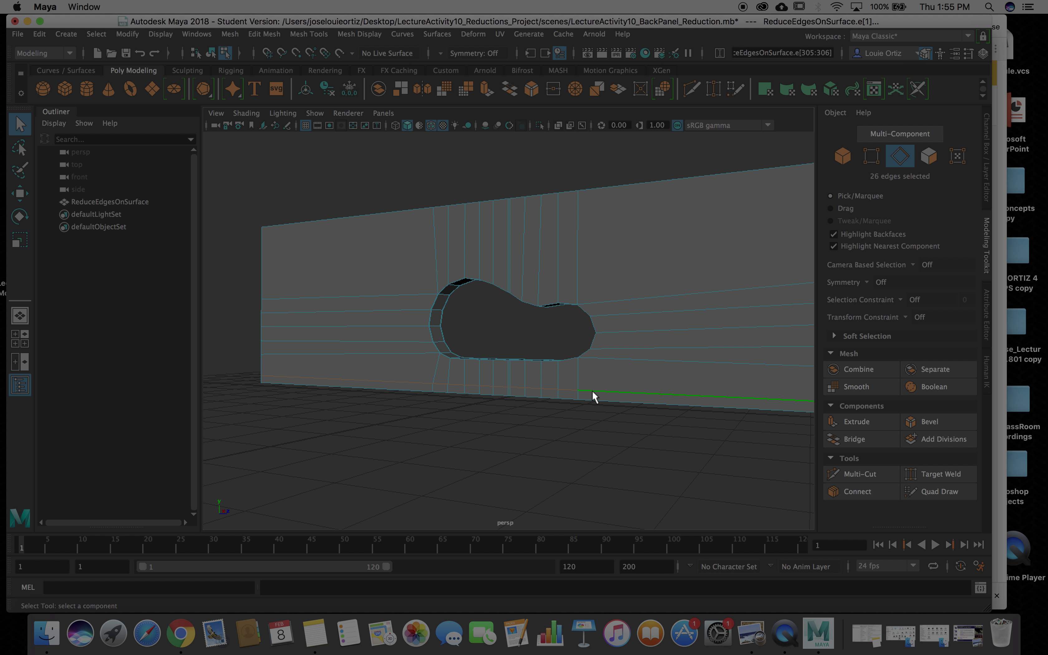
pyautogui.keyDown('shift'); pyautogui.moveTo(592, 391); pyautogui.dragTo(562, 410, button='right'); pyautogui.keyUp('shift')
pyautogui.press('f')
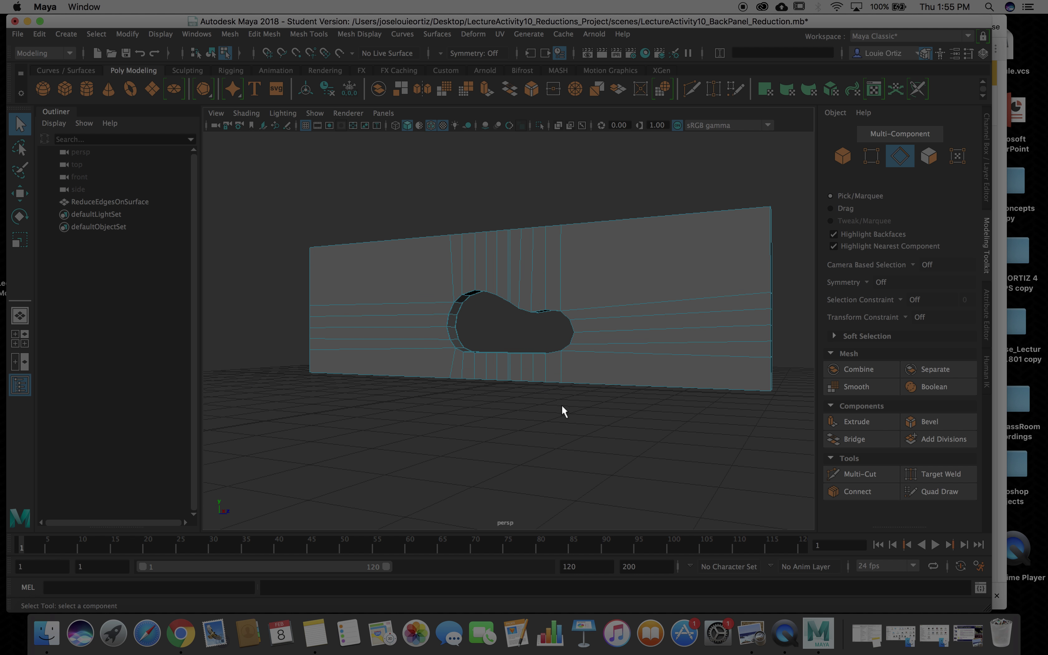
# - Delete the extra edge loop that runs beside the front rim of the cutout's inner wall
pyautogui.scroll(10, 561, 405)
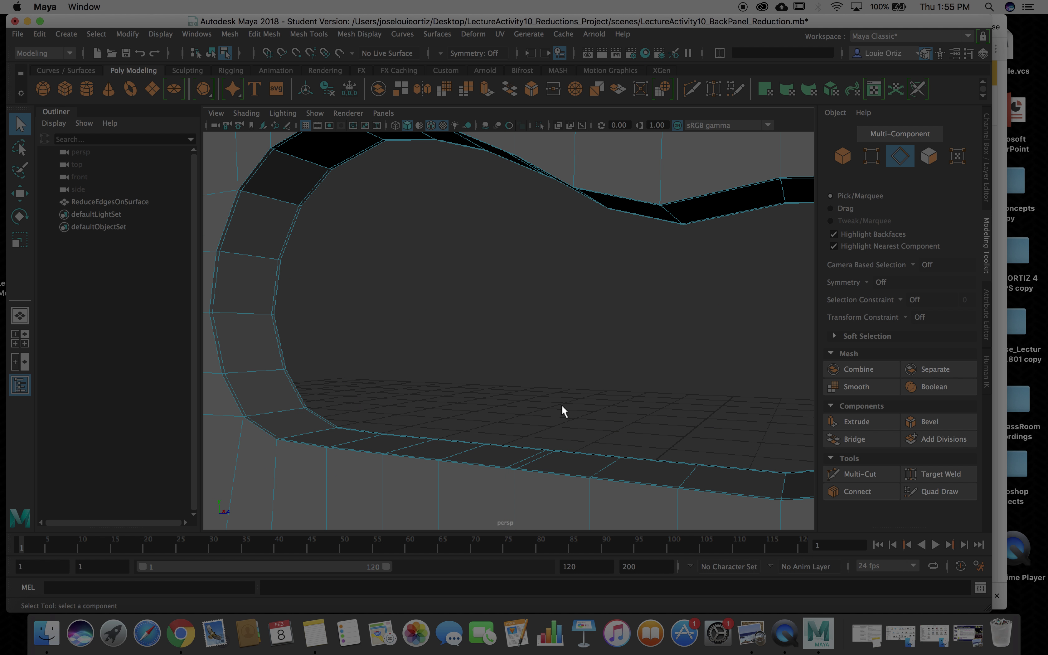
pyautogui.scroll(2, 561, 409)
pyautogui.scroll(-2, 562, 409)
pyautogui.moveTo(561, 404)
pyautogui.keyDown('alt'); pyautogui.mouseDown()
pyautogui.moveTo(566, 388)
pyautogui.moveTo(611, 372)
pyautogui.moveTo(606, 402)
pyautogui.moveTo(543, 414)
pyautogui.mouseUp(); pyautogui.keyUp('alt')
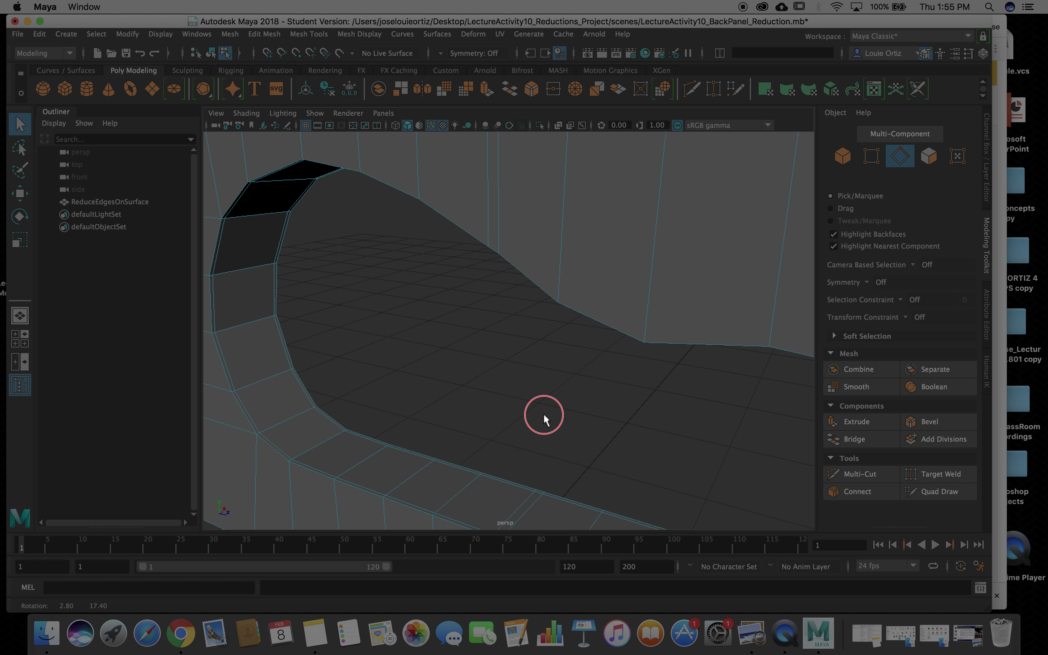
pyautogui.moveTo(543, 414)
pyautogui.keyDown('alt'); pyautogui.mouseDown()
pyautogui.moveTo(557, 393)
pyautogui.moveTo(533, 418)
pyautogui.mouseUp(); pyautogui.keyUp('alt')
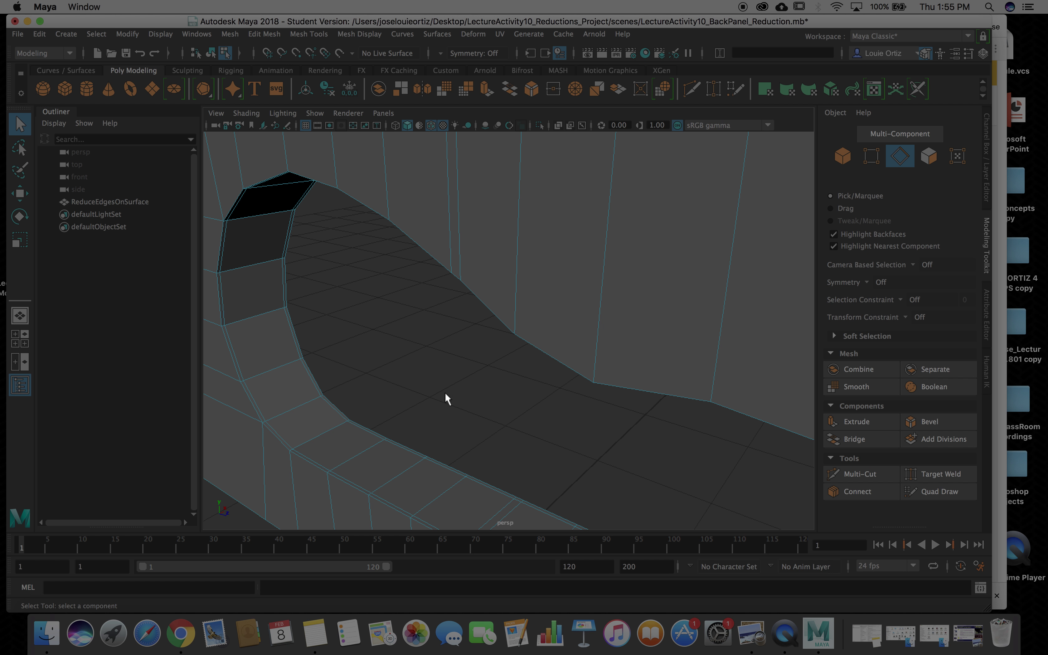
pyautogui.doubleClick(240, 365)
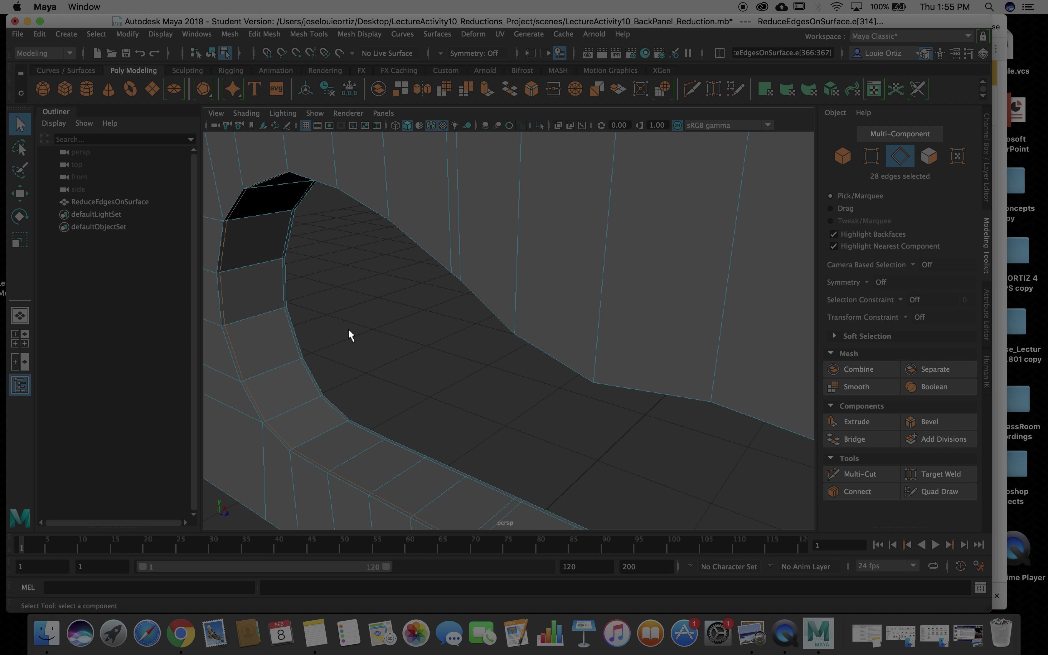
pyautogui.keyDown('shift'); pyautogui.moveTo(348, 328); pyautogui.dragTo(318, 347, button='right'); pyautogui.keyUp('shift')
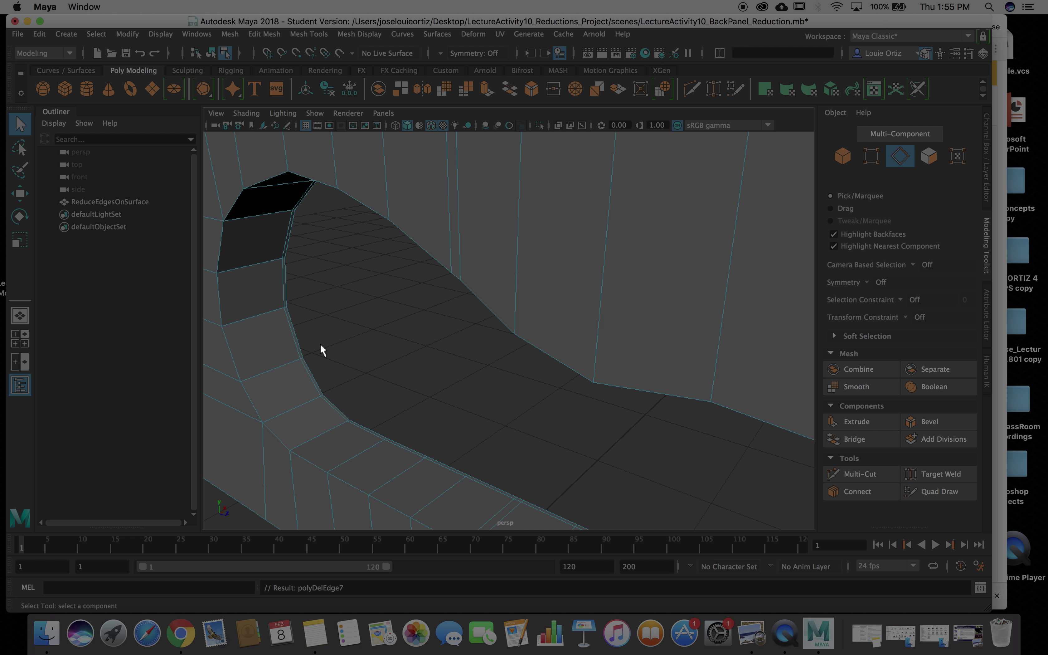
pyautogui.click(320, 346)
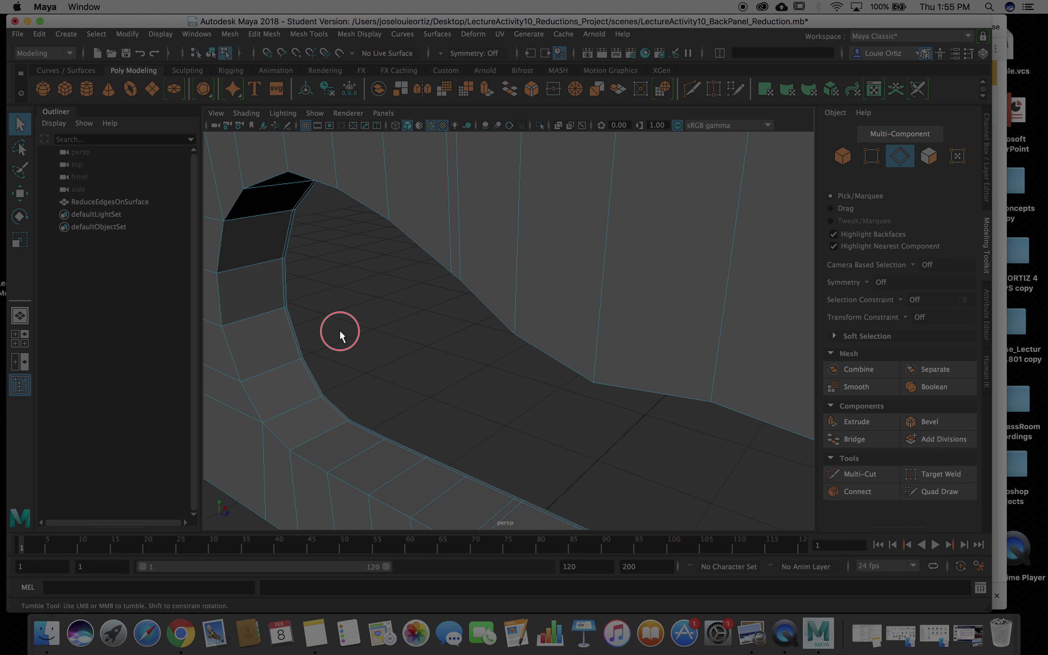
# - Delete the matching extra edge loop beside the back rim of the cutout's inner wall
pyautogui.keyDown('alt'); pyautogui.moveTo(339, 330); pyautogui.dragTo(349, 311); pyautogui.keyUp('alt')
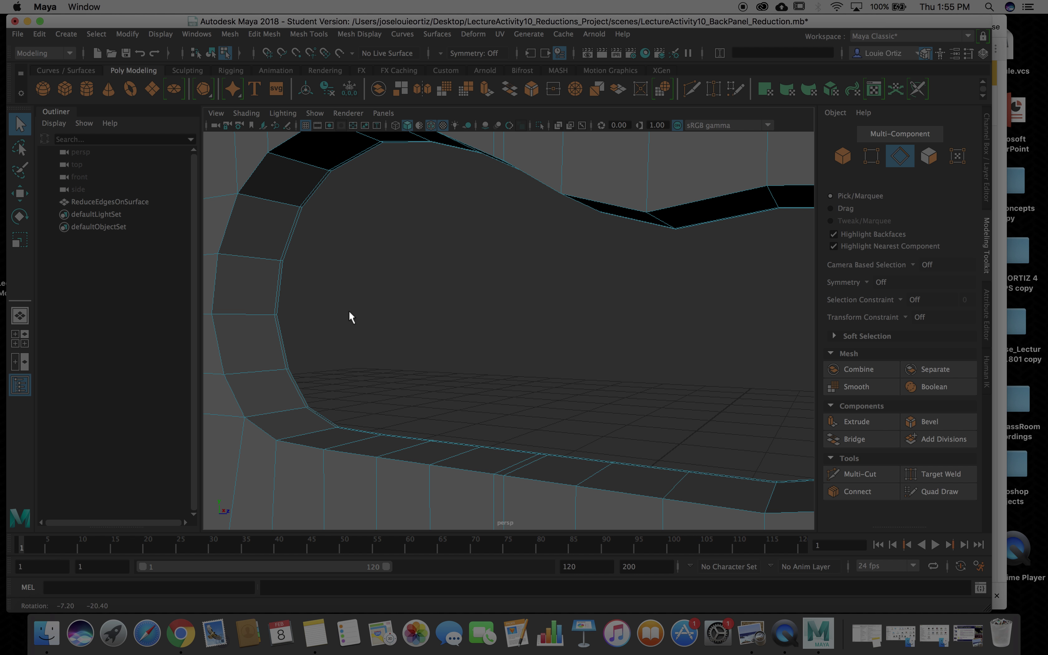
pyautogui.doubleClick(280, 345)
pyautogui.keyDown('shift'); pyautogui.moveTo(280, 343); pyautogui.dragTo(253, 360, button='right'); pyautogui.keyUp('shift')
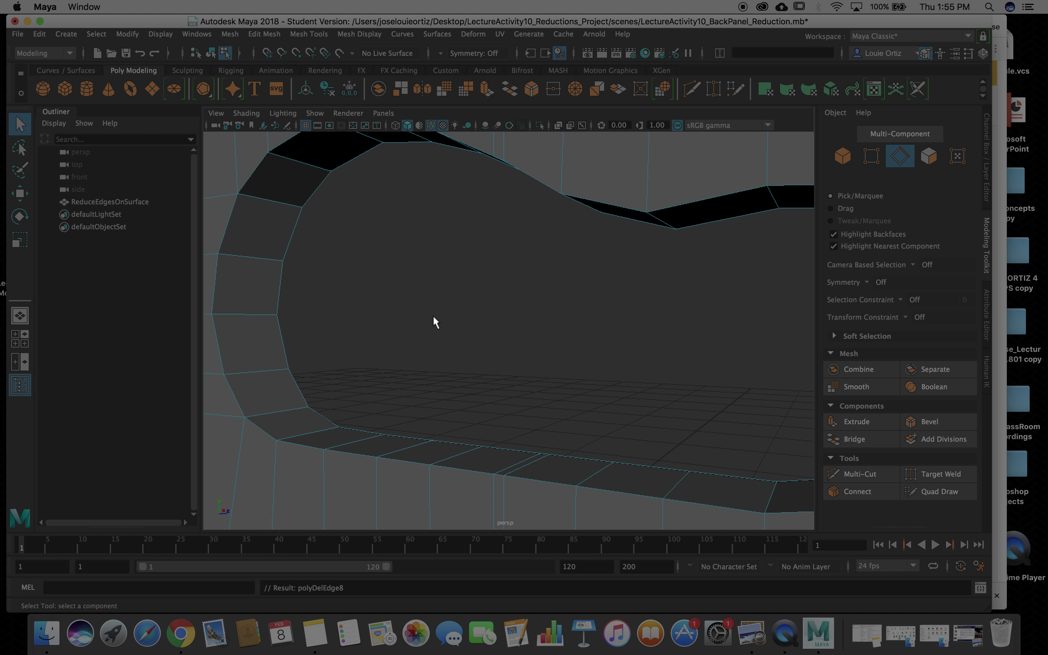
# - Delete the doubled vertical edges at the middle of the cutout, first along its lower wall and then above it
pyautogui.scroll(-3, 435, 322)
pyautogui.keyDown('alt'); pyautogui.moveTo(433, 315); pyautogui.dragTo(473, 323); pyautogui.keyUp('alt')
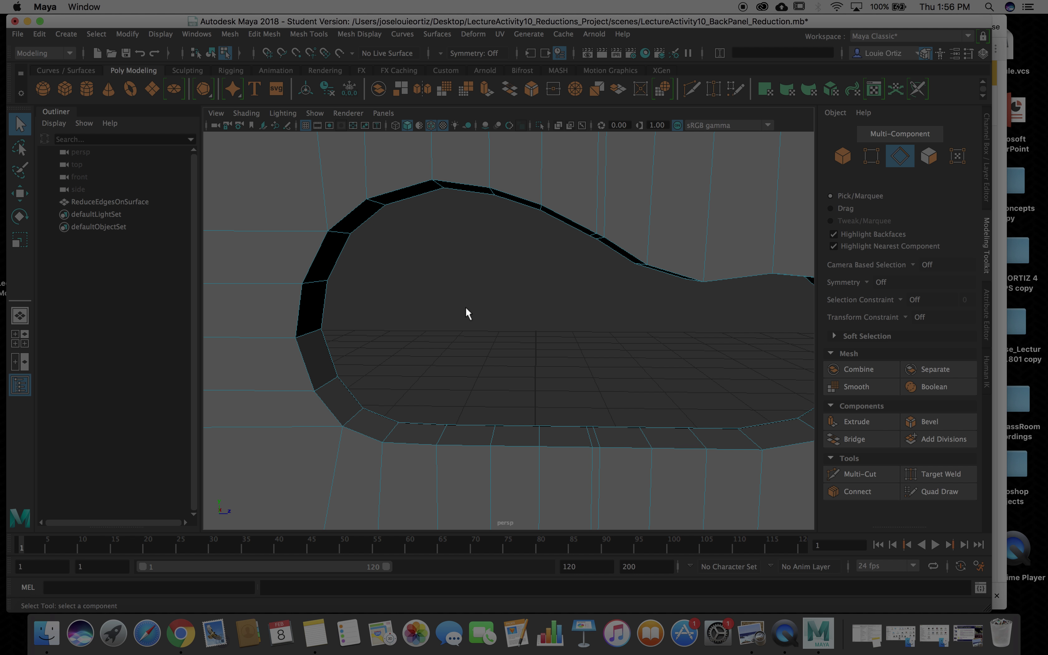
pyautogui.click(597, 435)
pyautogui.keyDown('shift'); pyautogui.moveTo(597, 438); pyautogui.dragTo(562, 428, button='right'); pyautogui.keyUp('shift')
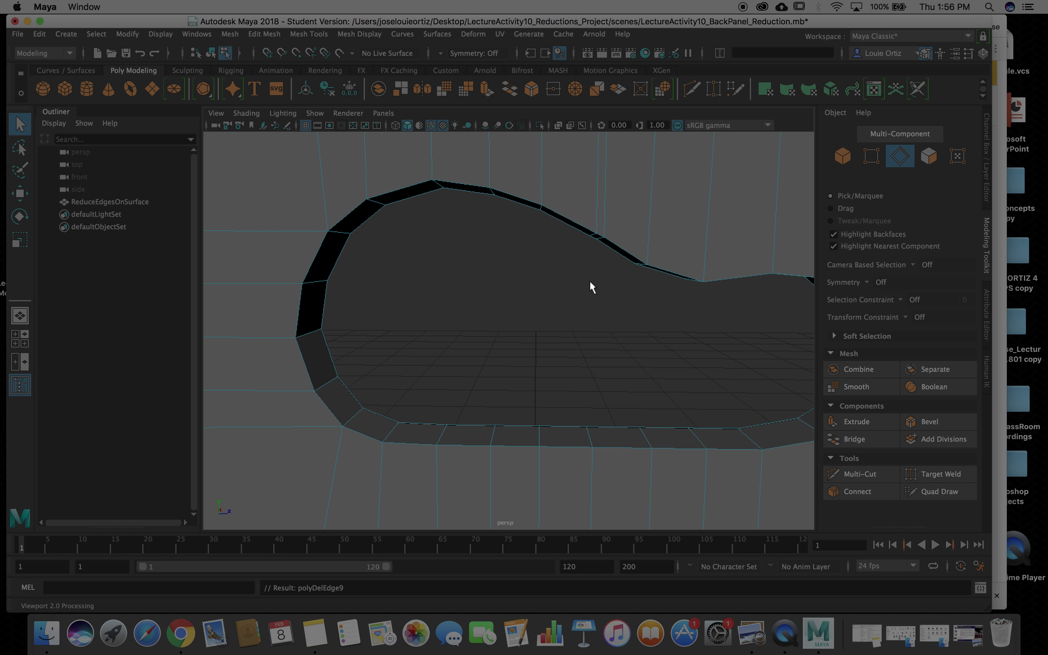
pyautogui.doubleClick(604, 224)
pyautogui.keyDown('shift'); pyautogui.moveTo(603, 223); pyautogui.dragTo(553, 248, button='right'); pyautogui.keyUp('shift')
# - Examine the remaining edge flow around the cutout and its inner wall from several angles
pyautogui.scroll(-10, 477, 338)
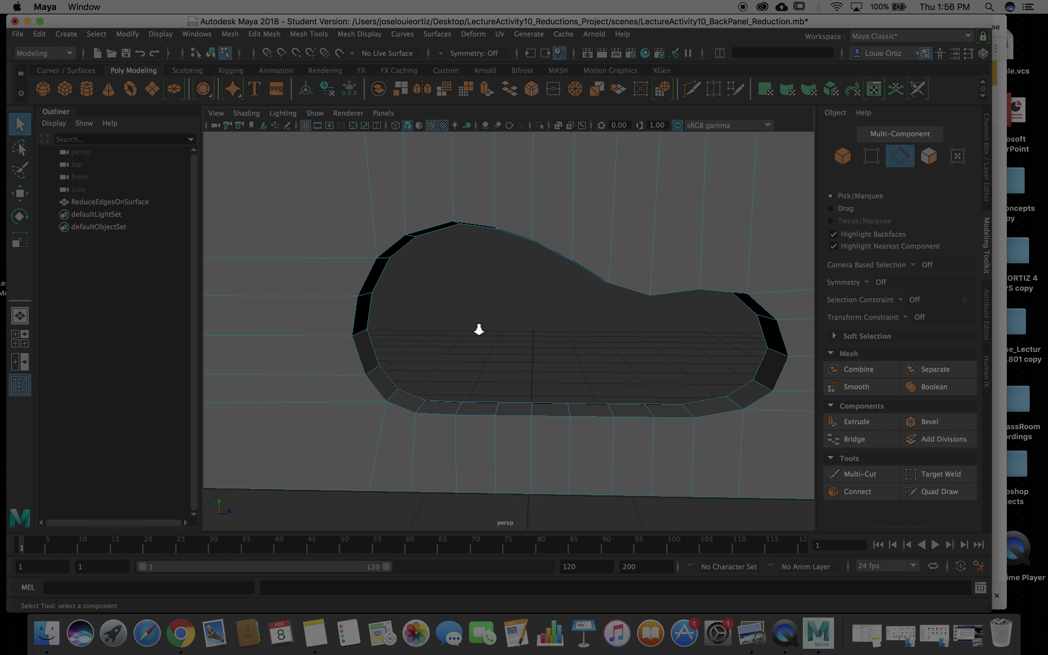
pyautogui.scroll(10, 478, 333)
pyautogui.scroll(-2, 478, 334)
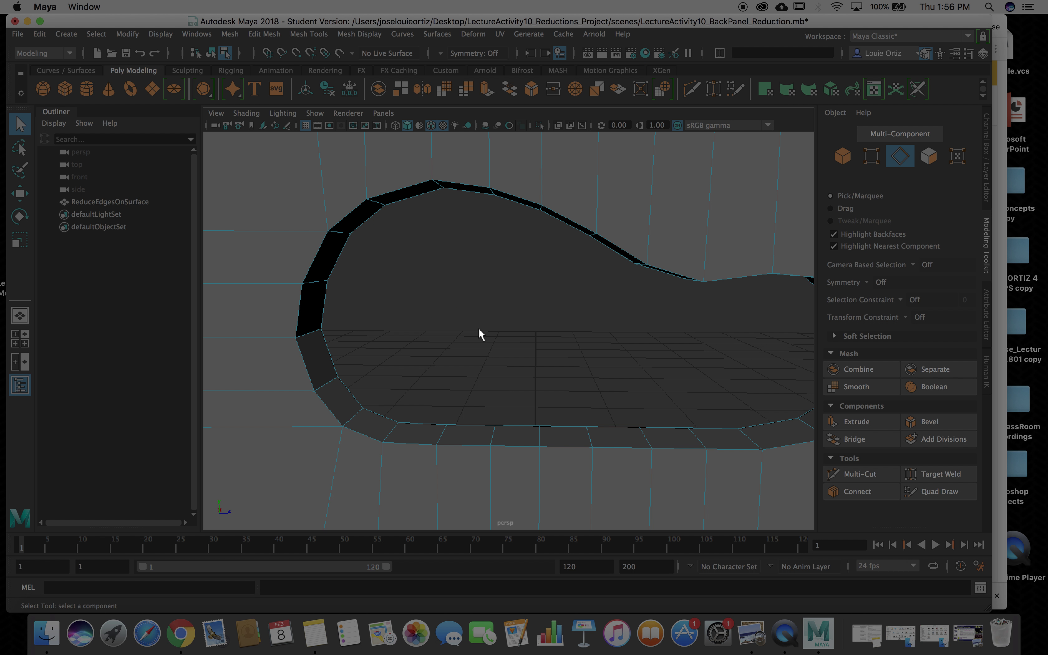
pyautogui.keyDown('alt'); pyautogui.moveTo(478, 328); pyautogui.dragTo(442, 345); pyautogui.keyUp('alt')
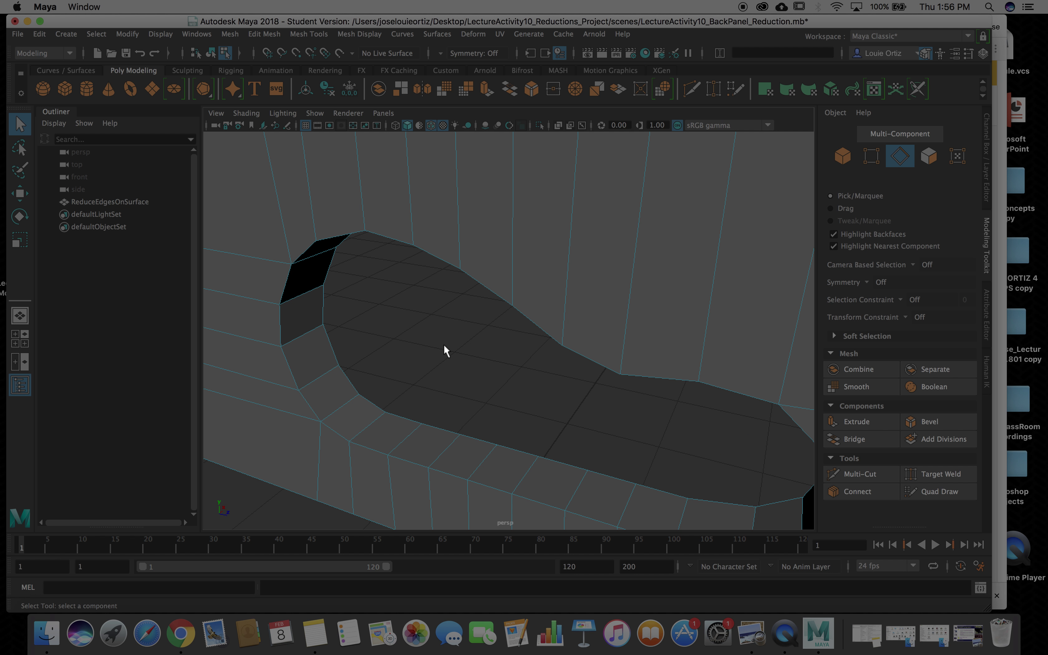
pyautogui.scroll(-5, 443, 345)
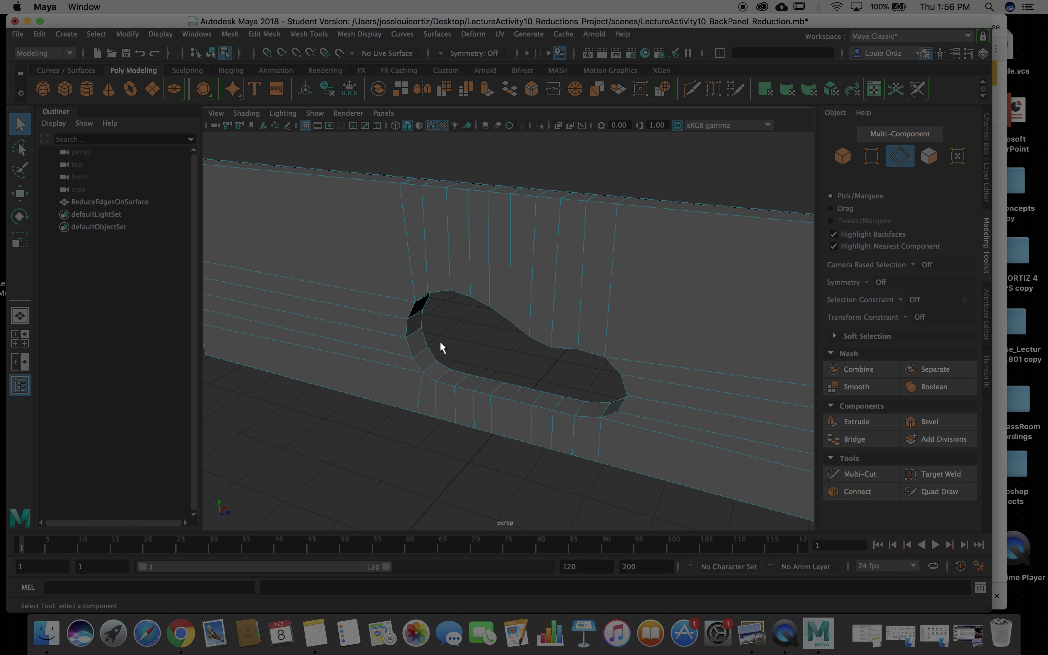
pyautogui.keyDown('alt'); pyautogui.moveTo(440, 343); pyautogui.dragTo(468, 328); pyautogui.keyUp('alt')
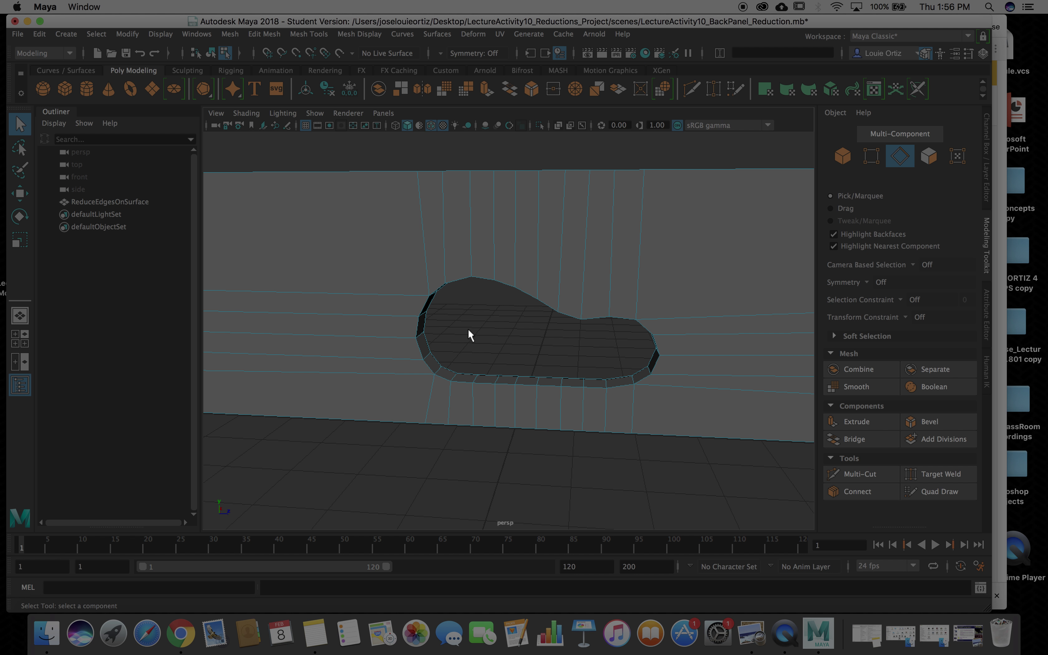